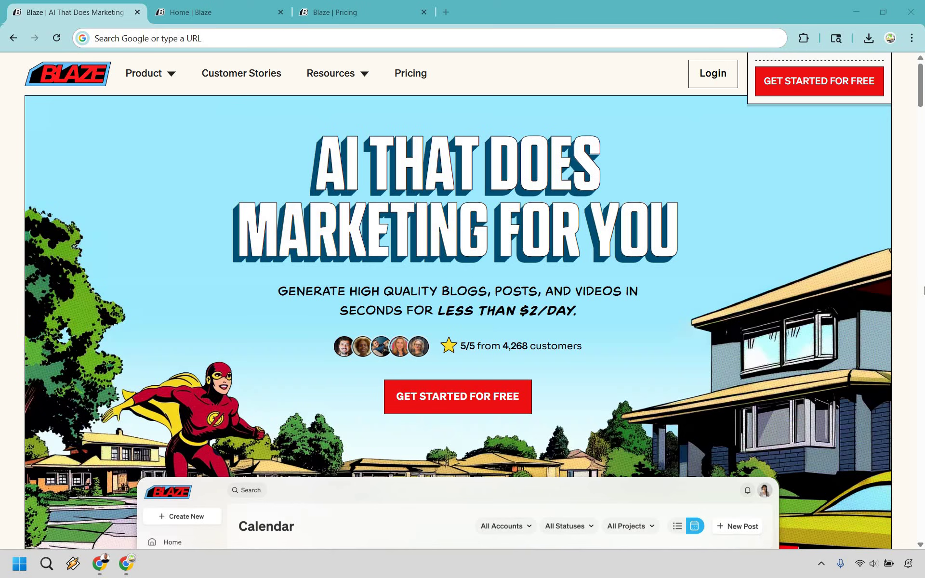
- Switch to the Blaze home dashboard tab
key(ctrl+Tab)
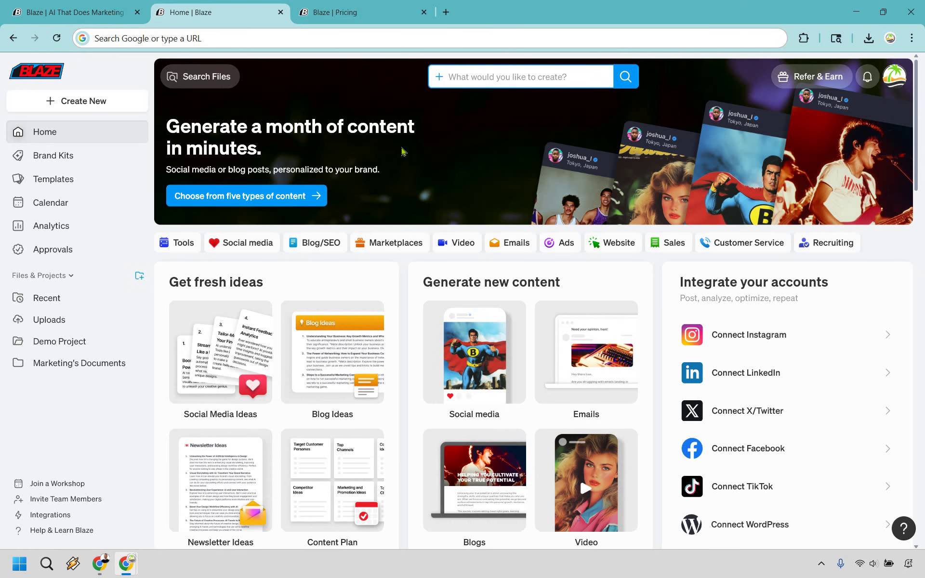
scroll(325, 232, down, 1)
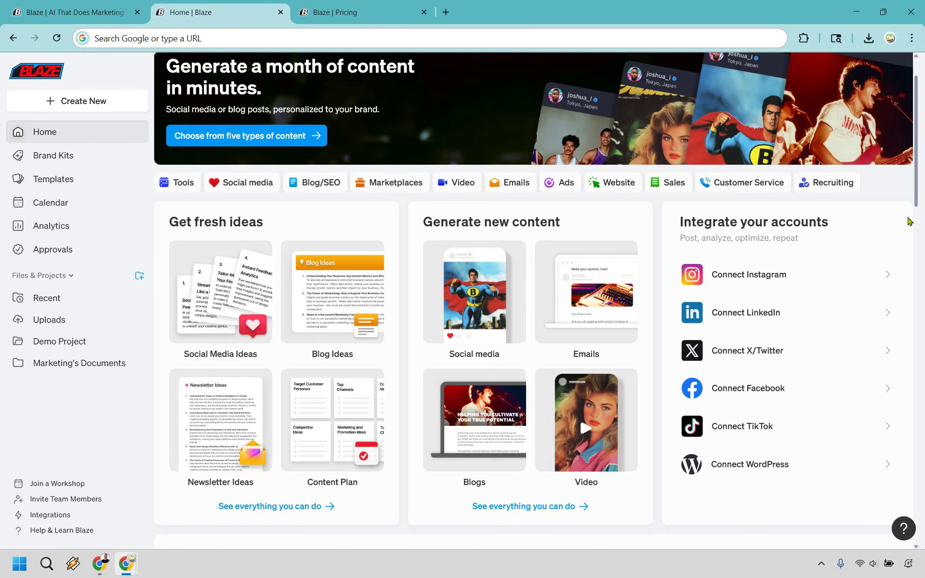
- In Create New, browse Brainstorm, Social Media, Blog/SEO, Marketplace, Video, Advanced, Ads, Emails, then Brainstorm again
click(309, 510)
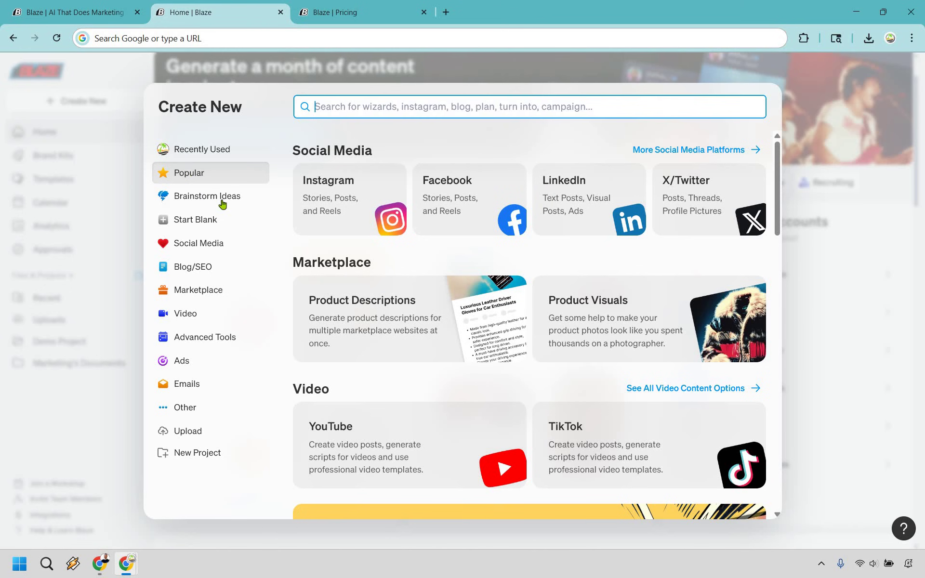
click(244, 197)
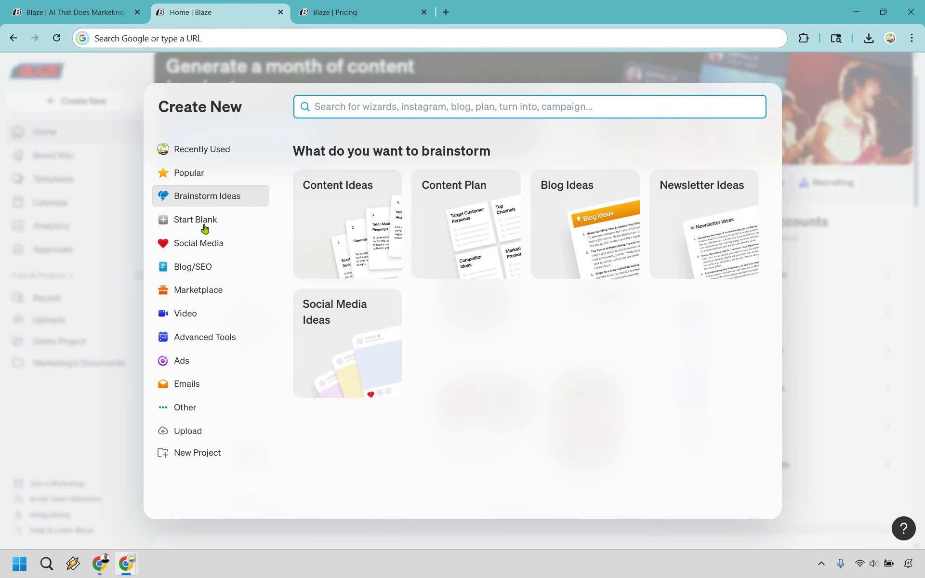
click(208, 242)
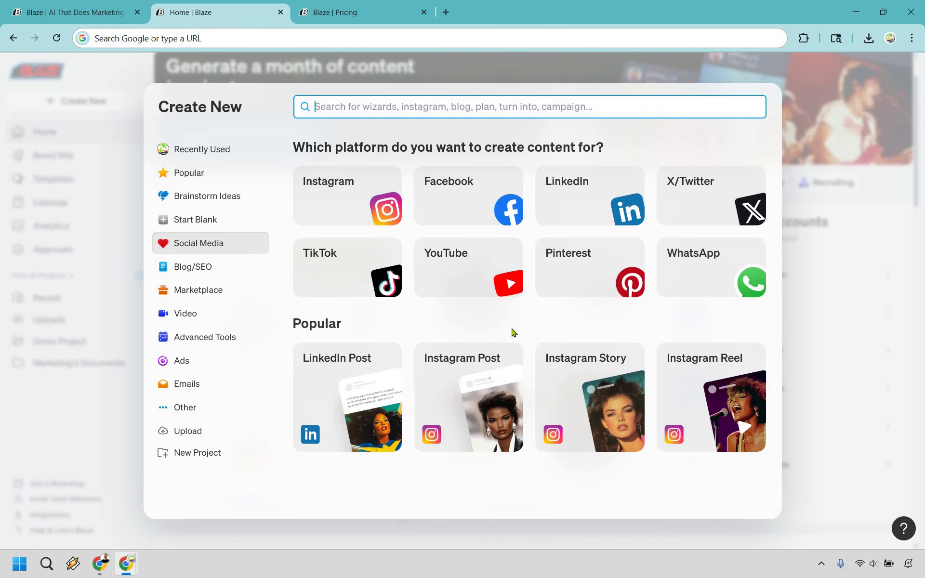
click(188, 268)
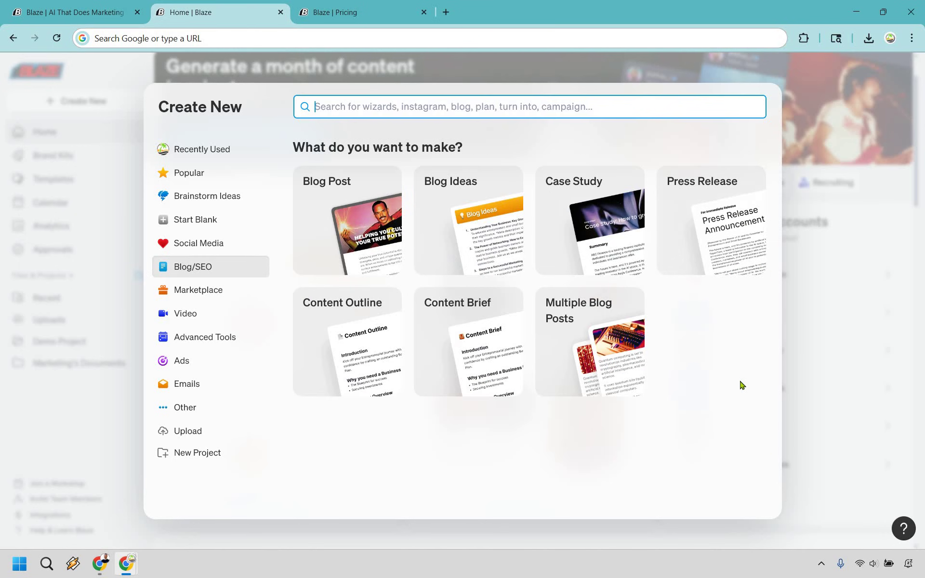
click(207, 296)
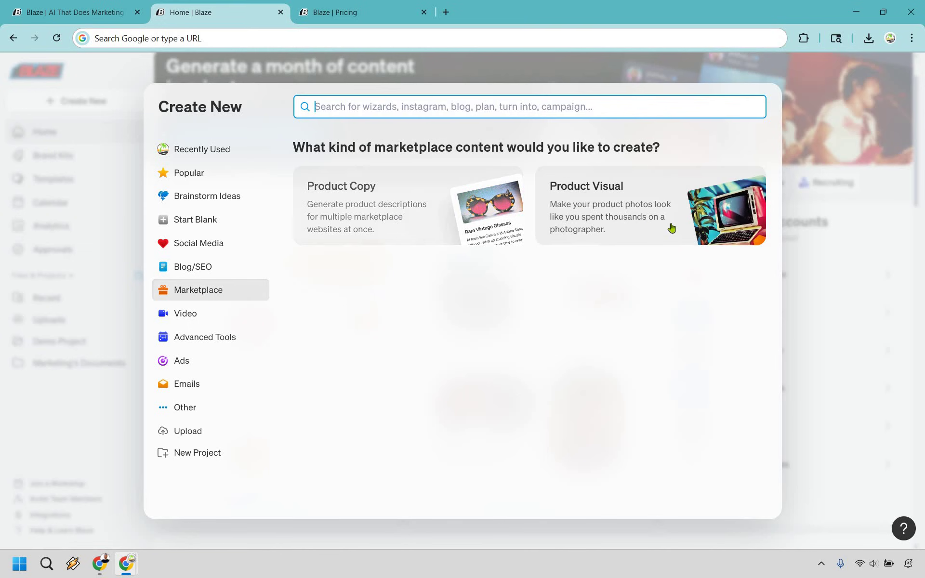
click(186, 317)
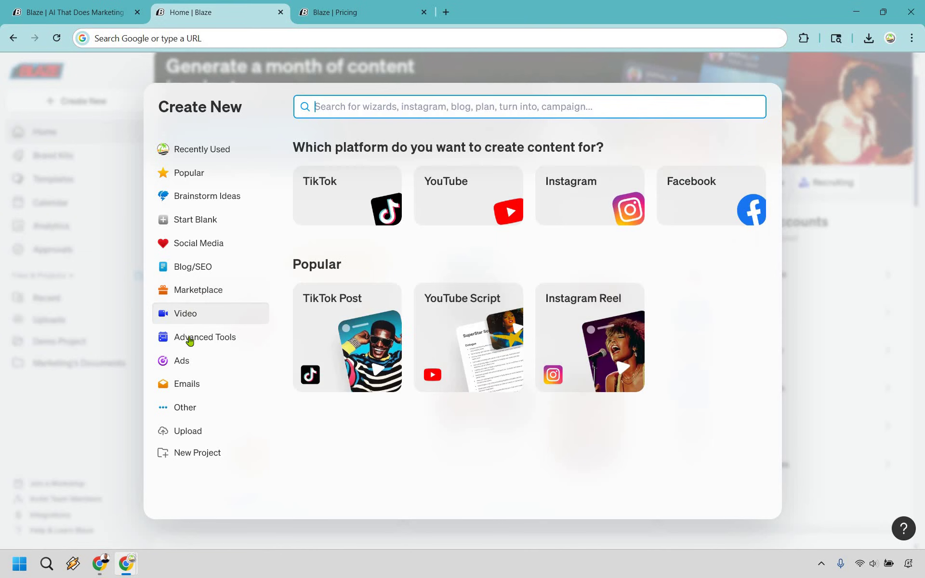
click(189, 341)
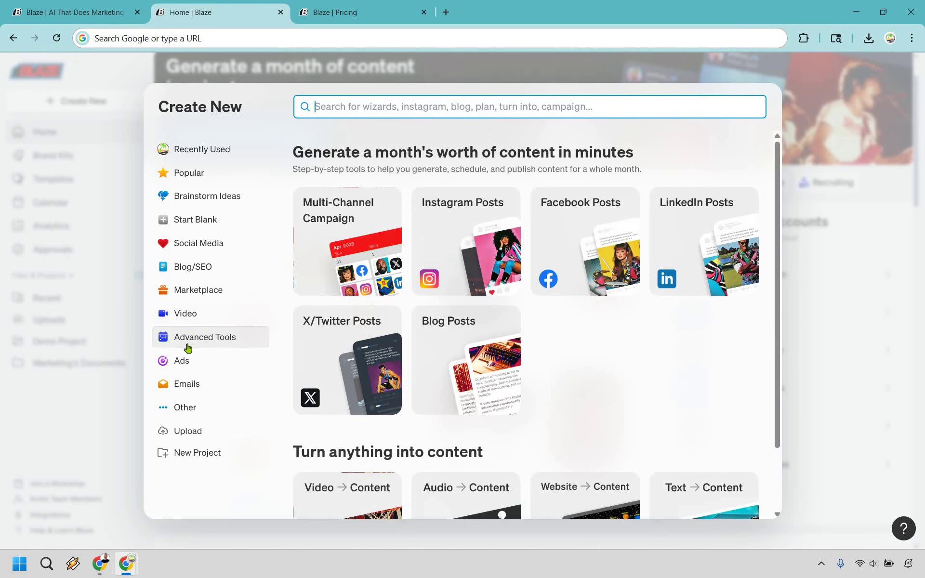
click(186, 365)
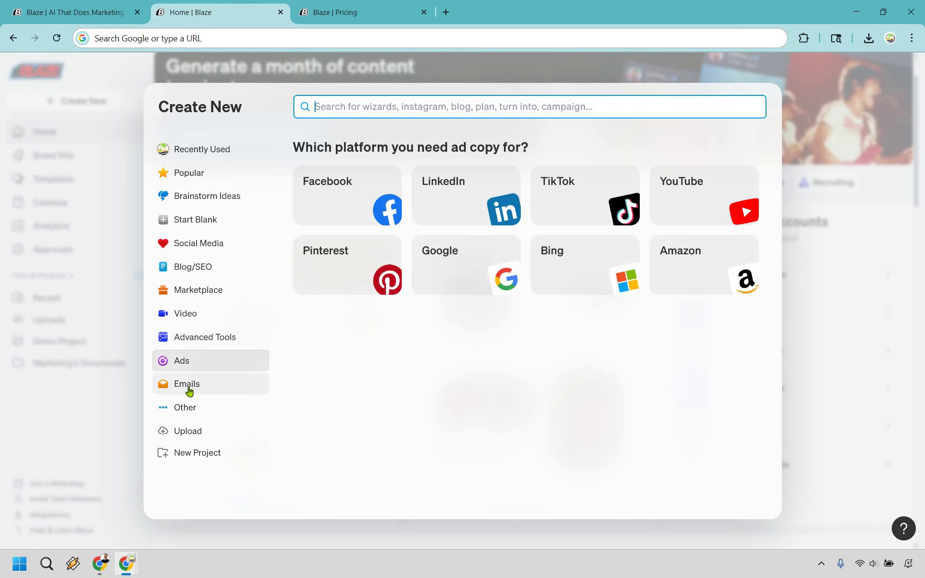
click(189, 391)
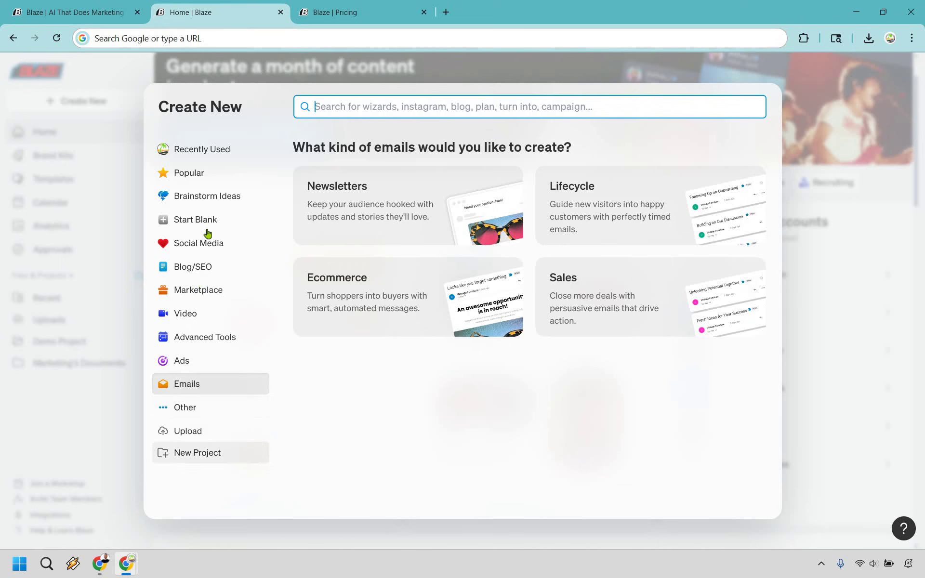
click(210, 196)
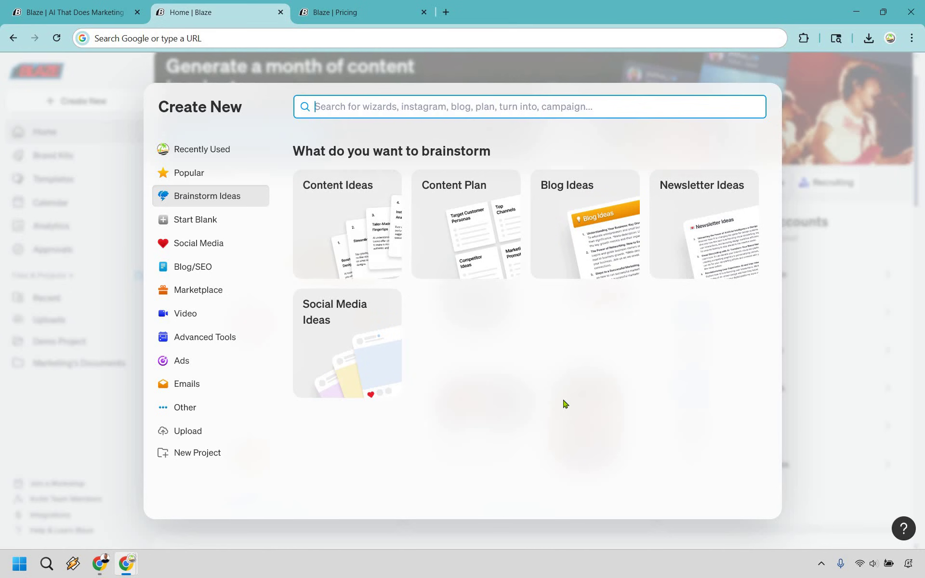
- Start Content Ideas, try a topic with its suggested completion, then clear the topic box
click(352, 225)
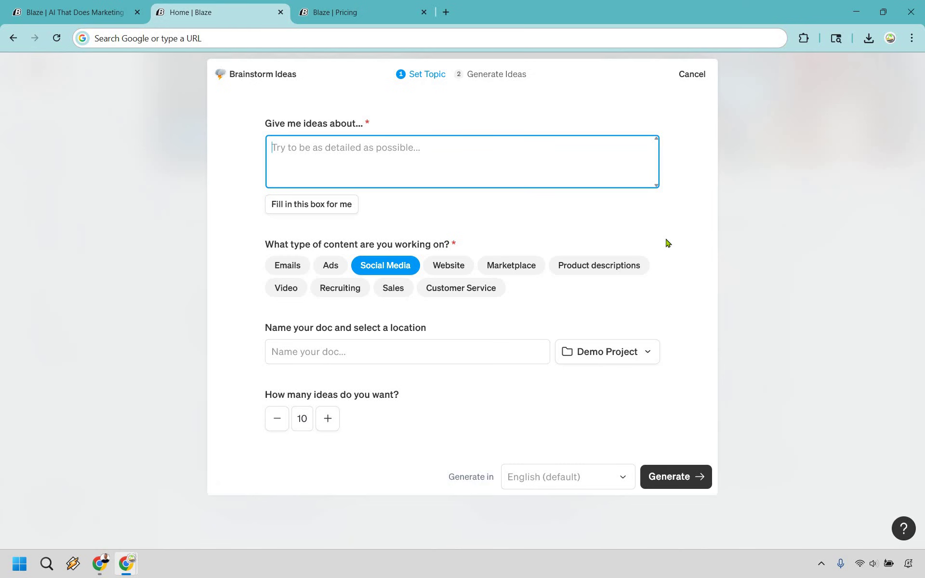
text(I want a blos)
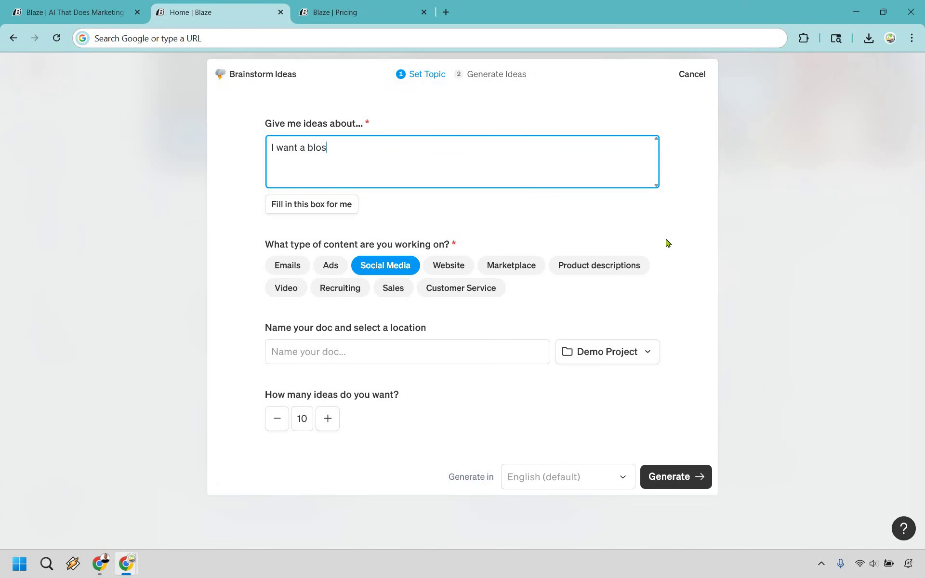
text(t)
key(BackSpace)
key(BackSpace)
key(BackSpace)
text(g post)
text( about AI)
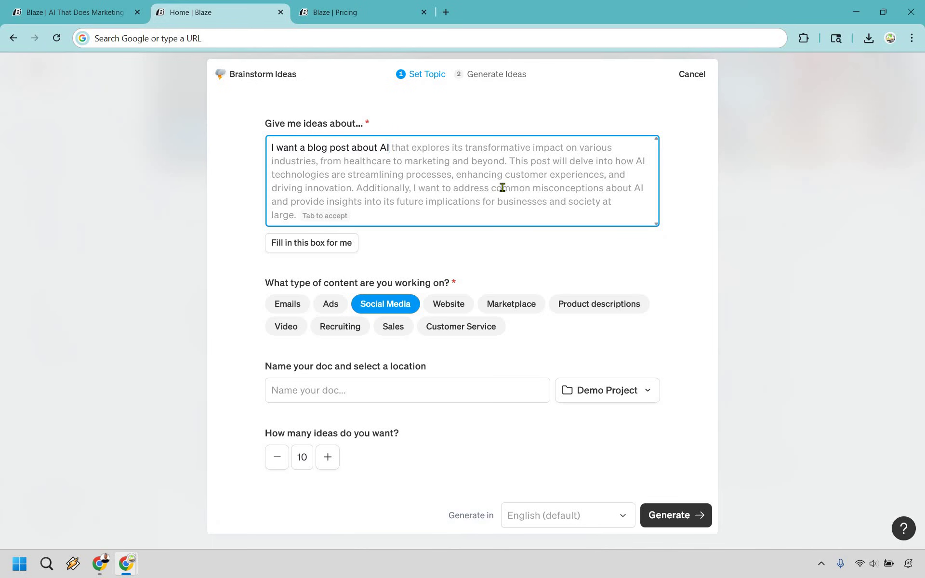
key(Tab)
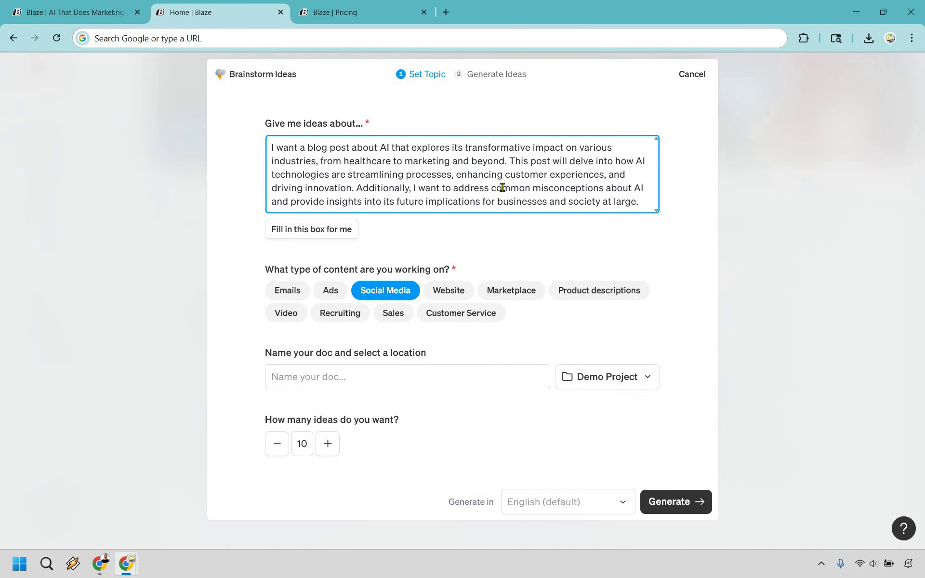
key(ctrl+a)
key(BackSpace)
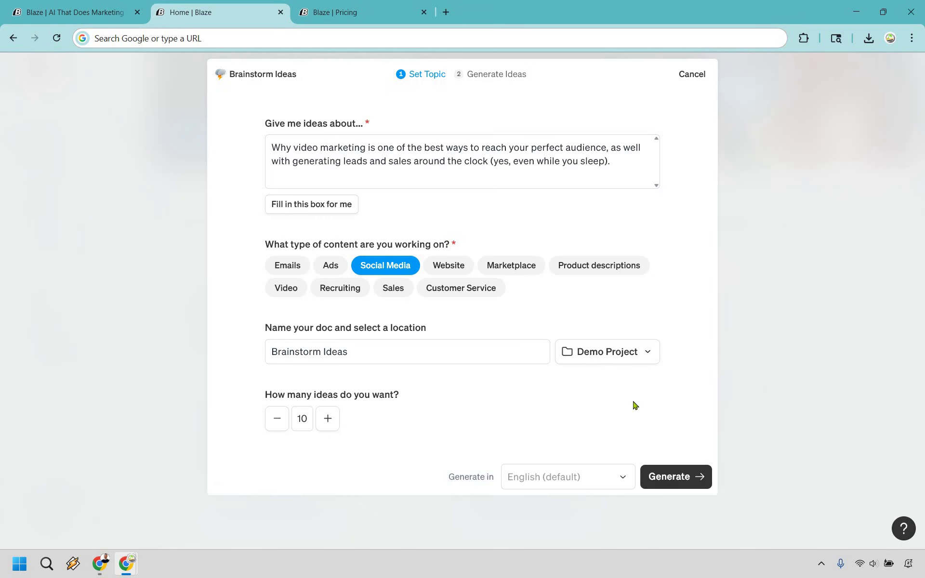
- Generate the 'Brainstorm Ideas' video-marketing doc in Demo Project
click(676, 477)
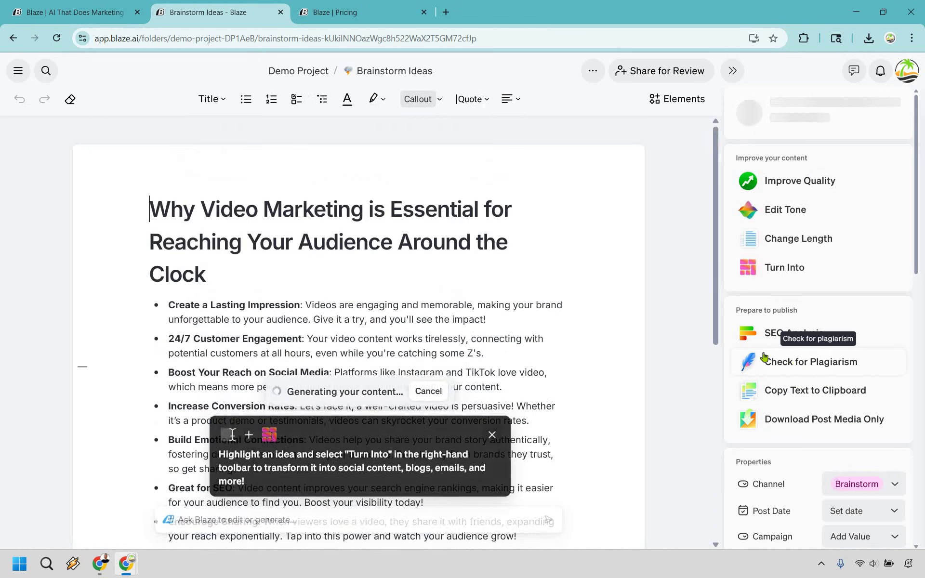
- Dismiss the Turn Into tip and review all ten generated video-marketing ideas
click(492, 437)
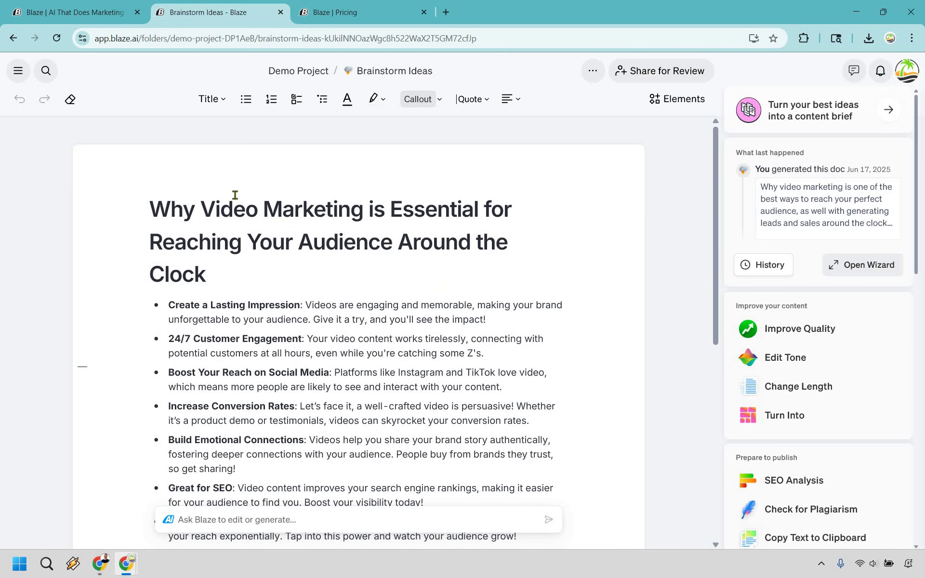
scroll(286, 206, down, 3)
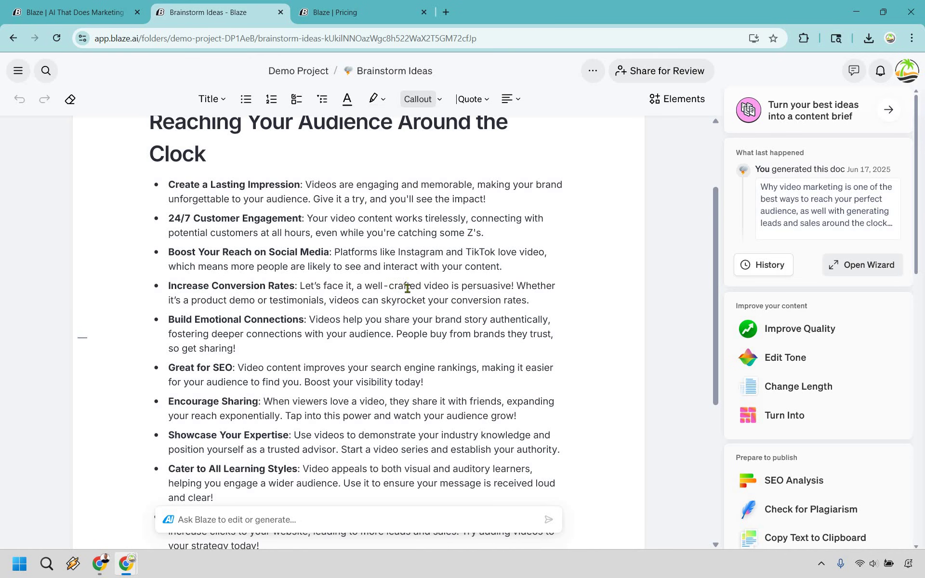
scroll(239, 278, up, 2)
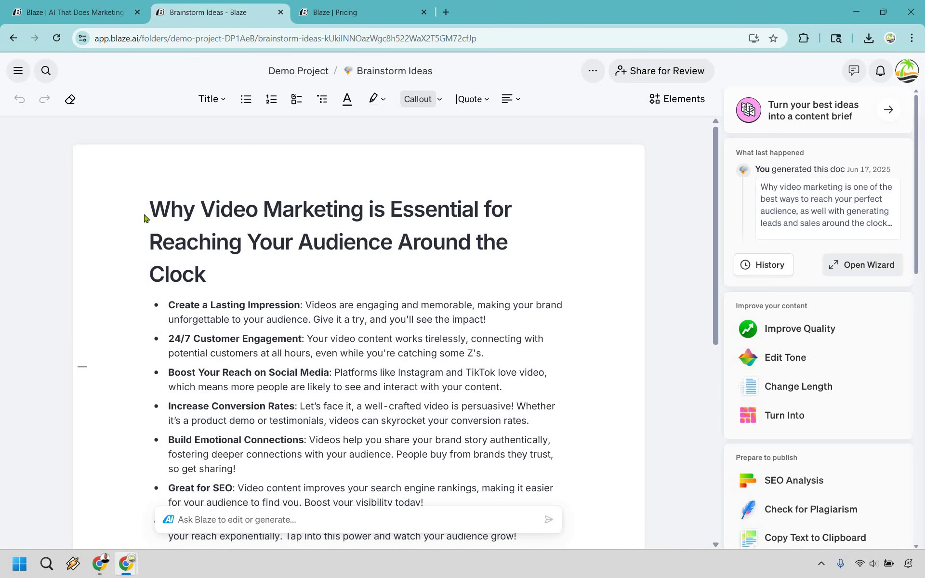
triple_click(249, 235)
key(Escape)
scroll(392, 298, down, 1)
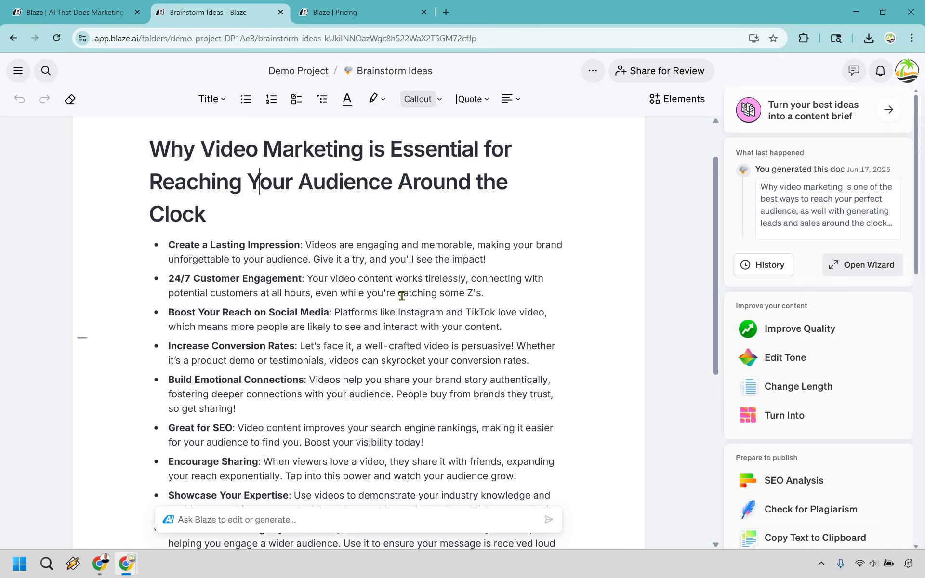
scroll(402, 295, down, 1)
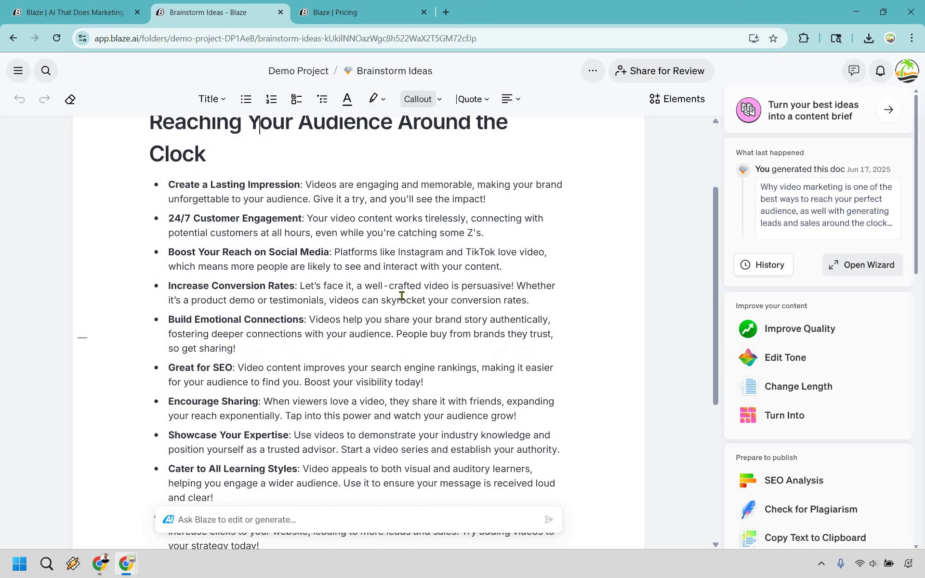
scroll(402, 296, down, 1)
scroll(402, 296, down, 1)
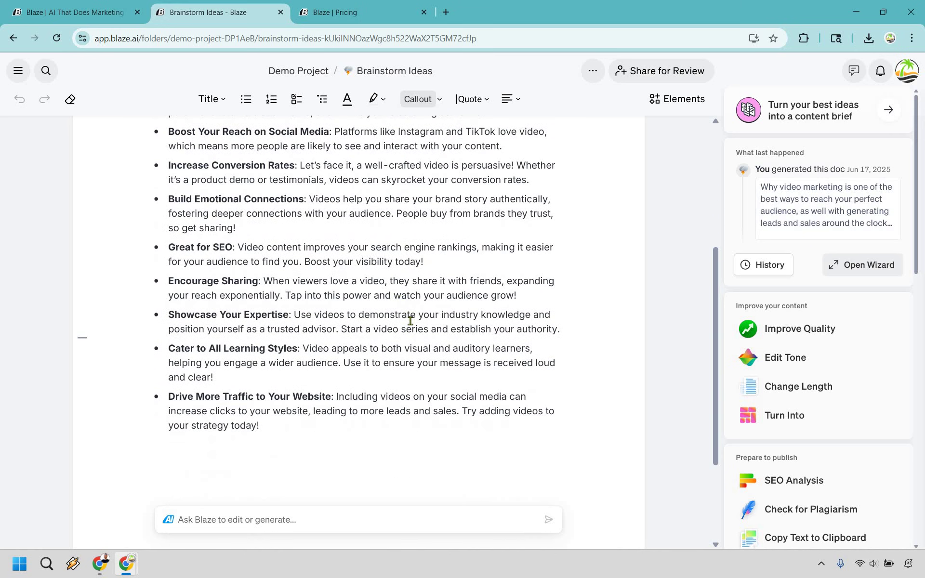
scroll(516, 321, up, 3)
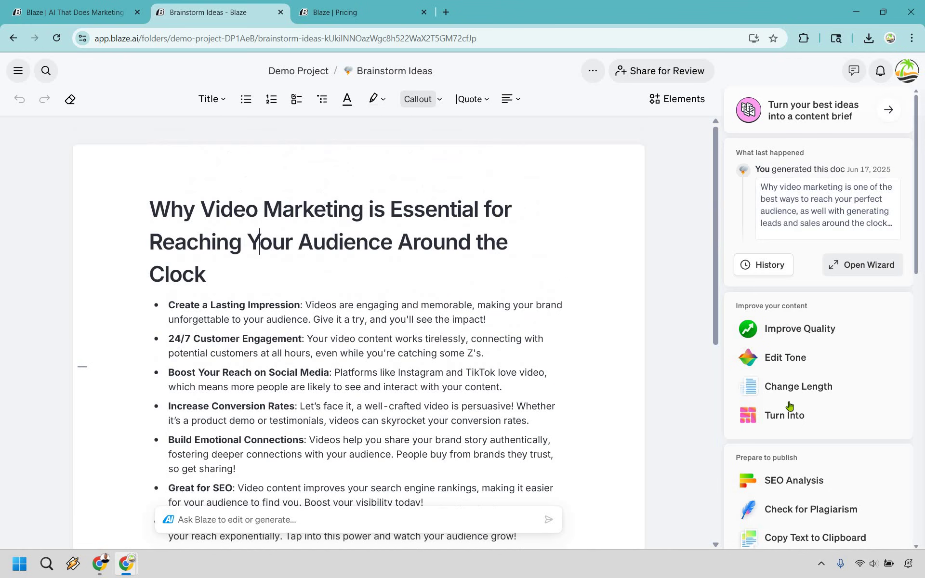
- Generate an improved rewrite of the ideas, then discard it to keep the original wording
click(797, 330)
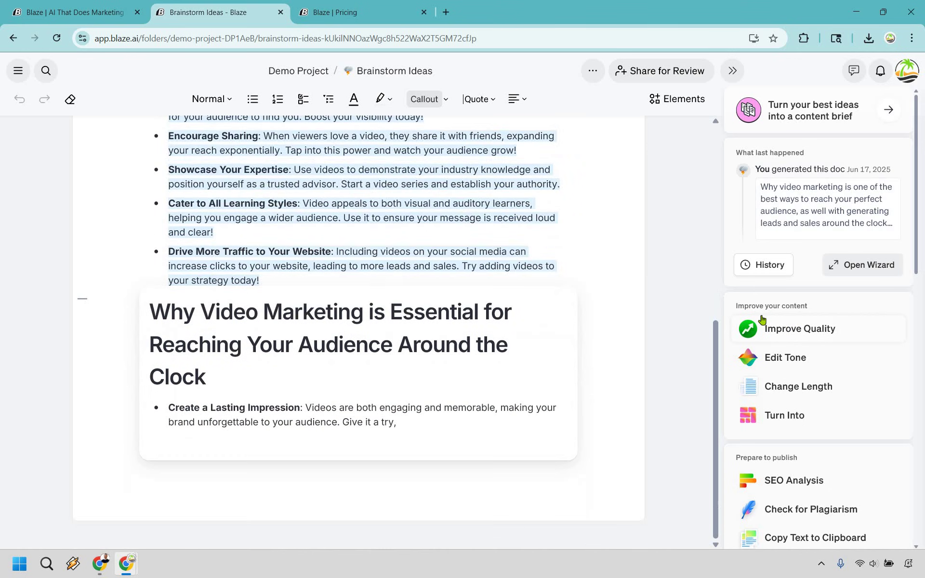
scroll(373, 267, up, 1)
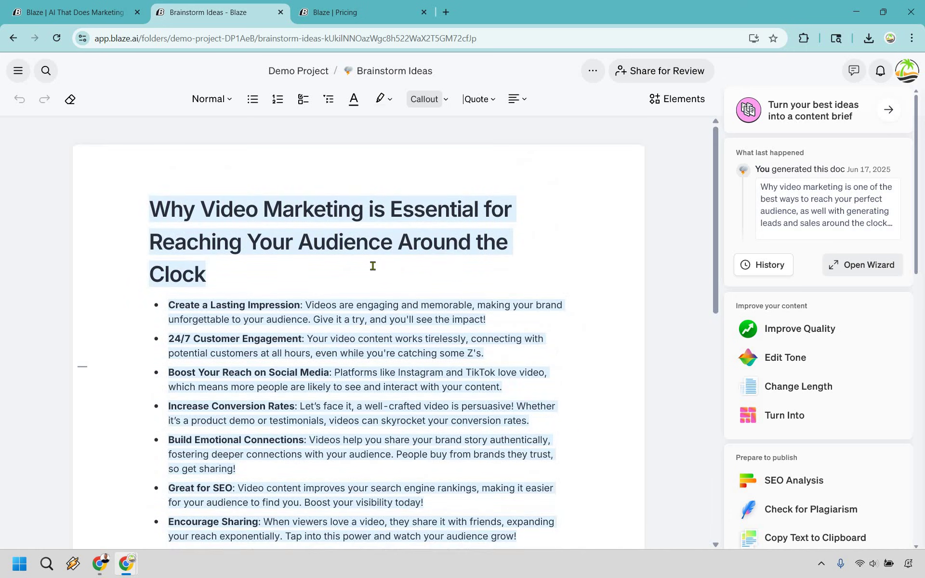
scroll(410, 307, down, 2)
scroll(441, 355, down, 2)
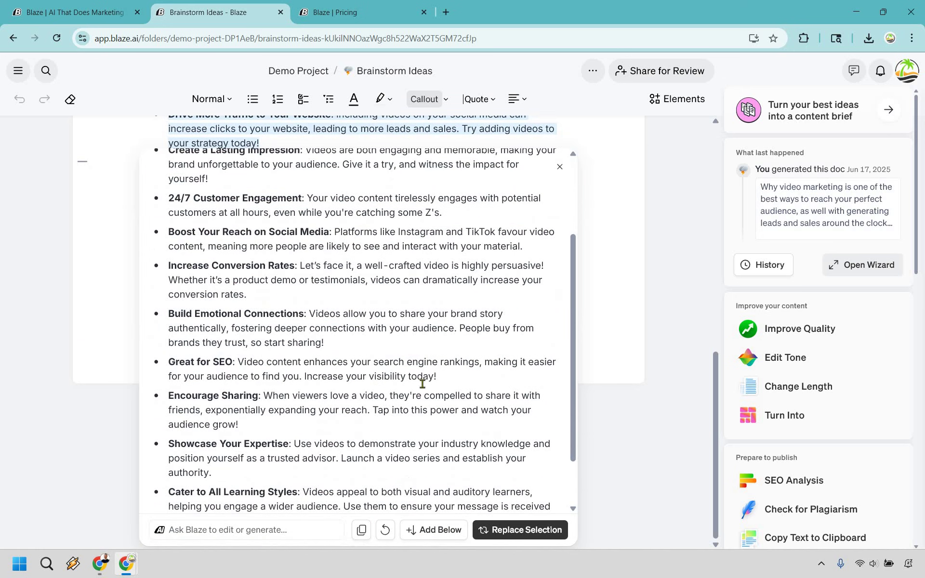
scroll(455, 267, down, 2)
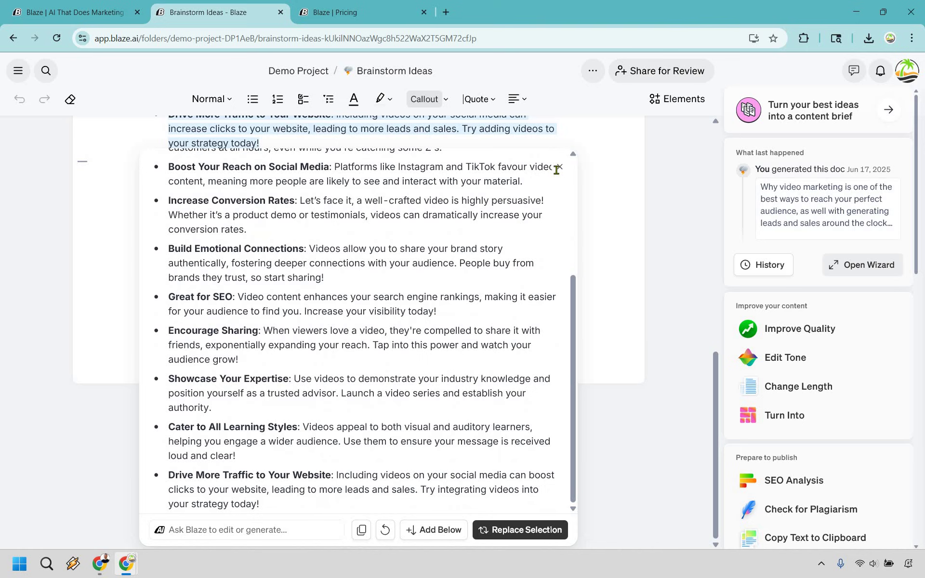
key(Escape)
scroll(557, 311, up, 1)
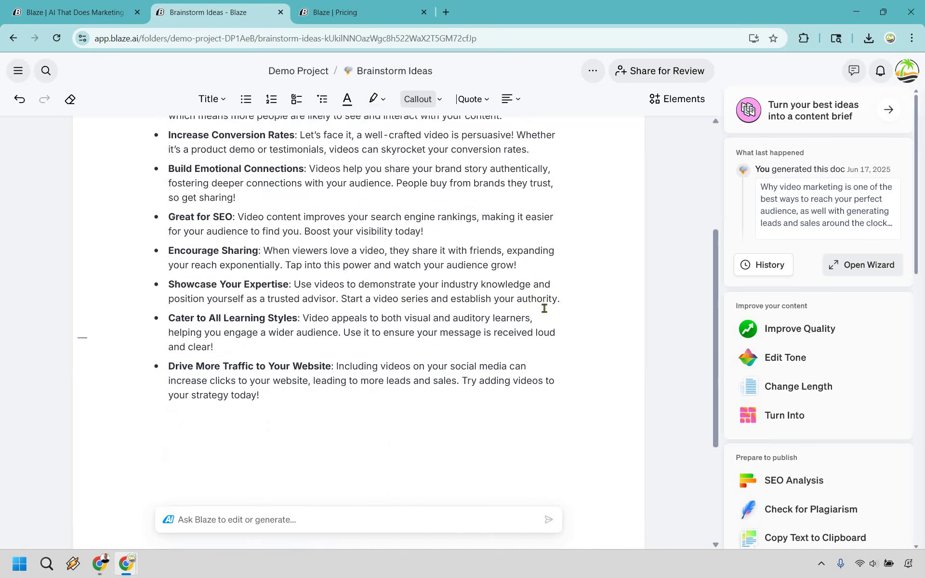
scroll(544, 308, up, 3)
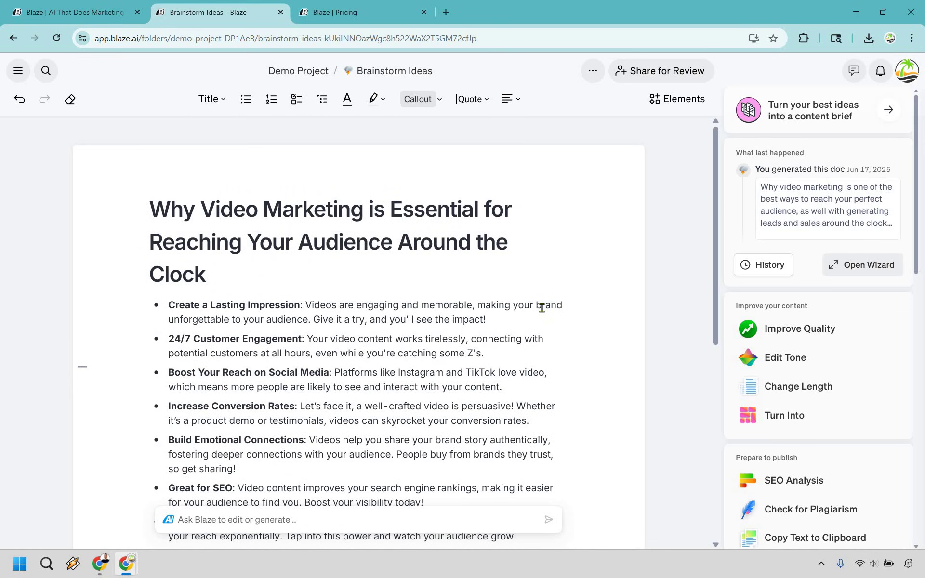
mouse_move(798, 386)
click(795, 415)
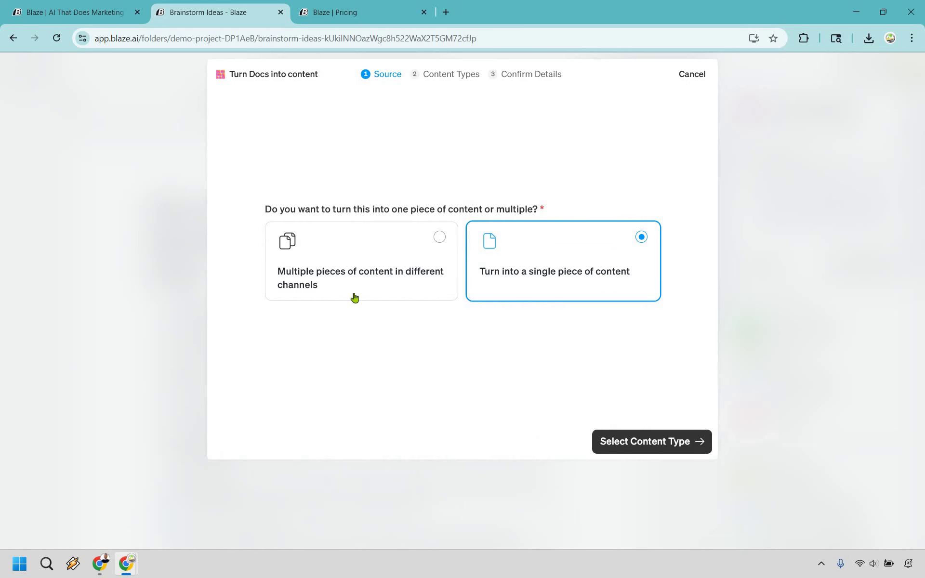
click(688, 85)
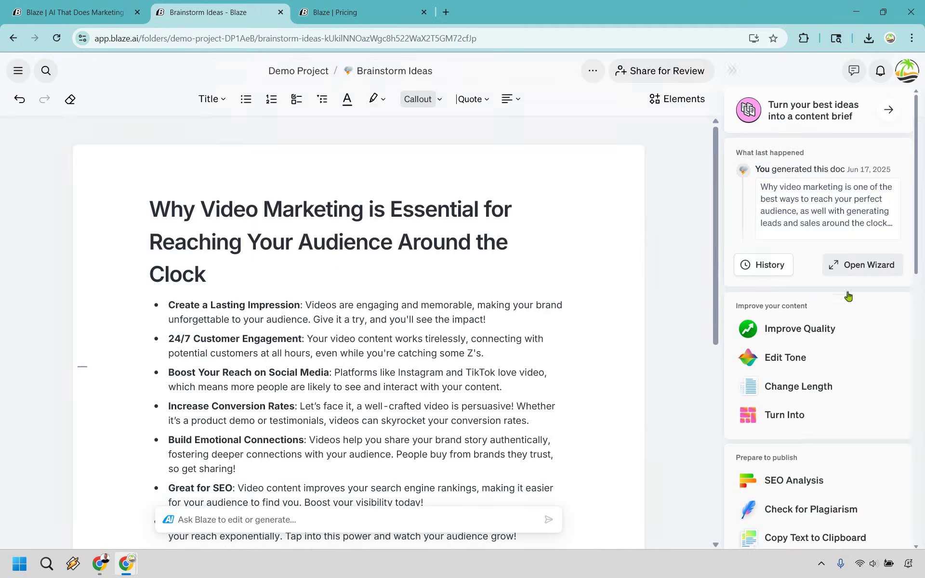
scroll(814, 305, down, 2)
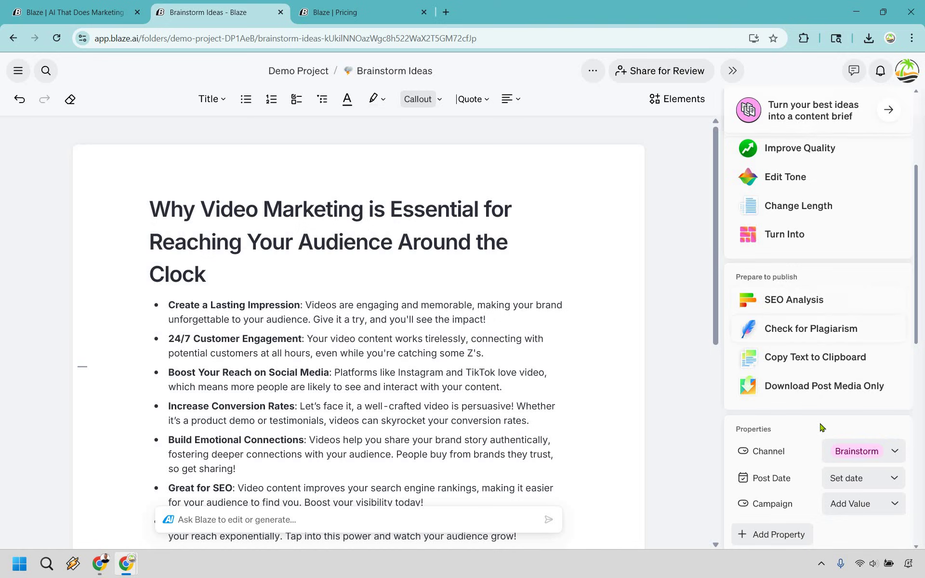
- Scan the 269-word Brainstorm Ideas doc for plagiarism, then go back to Home
click(819, 331)
click(830, 189)
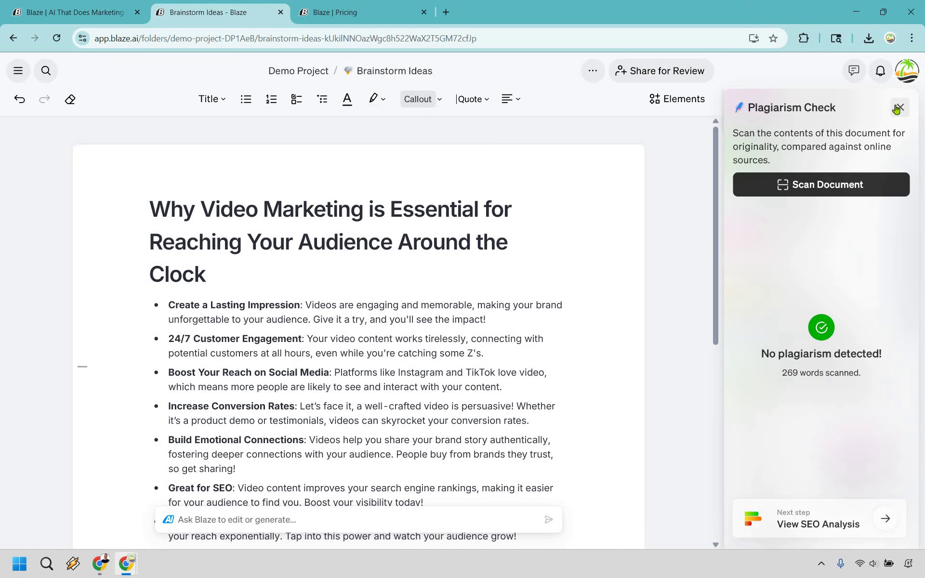
key(Escape)
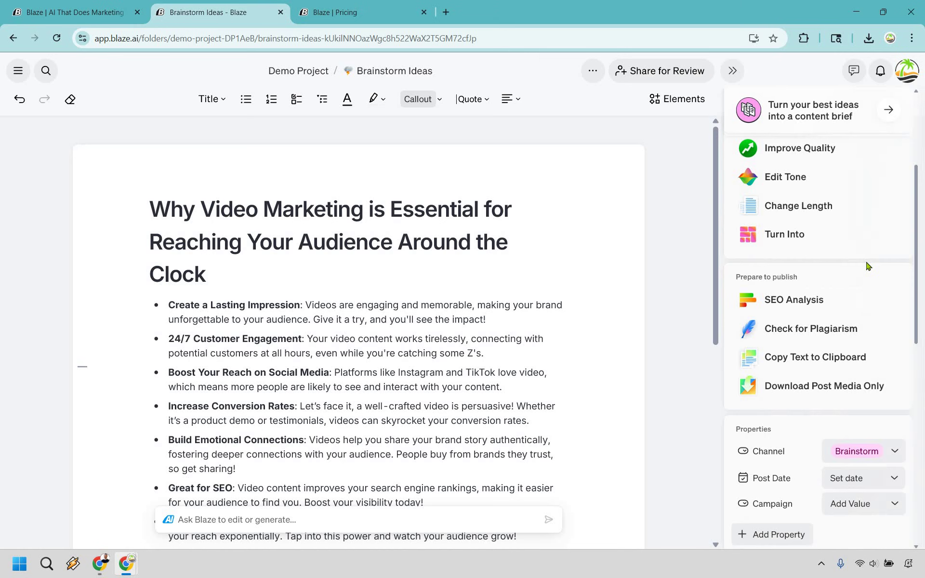
scroll(824, 332, down, 1)
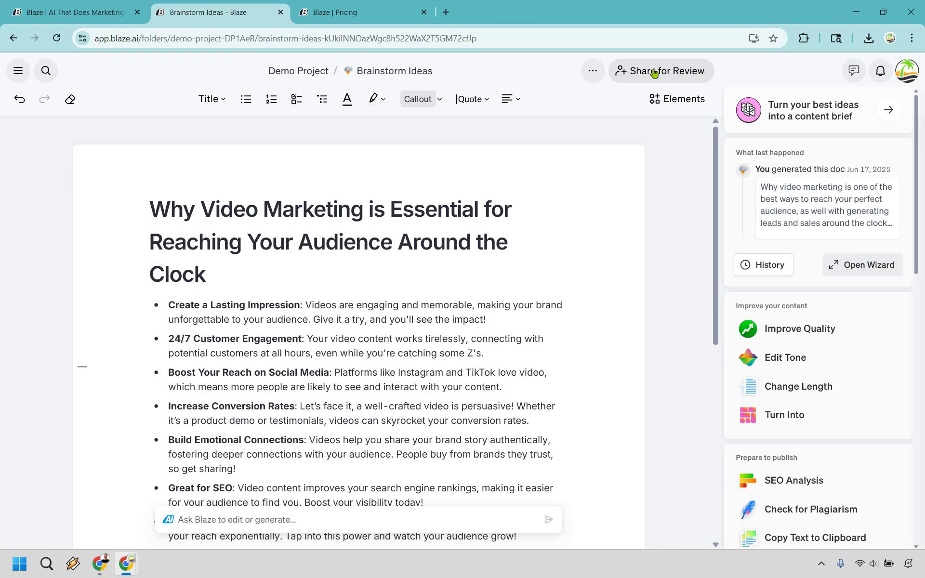
click(19, 69)
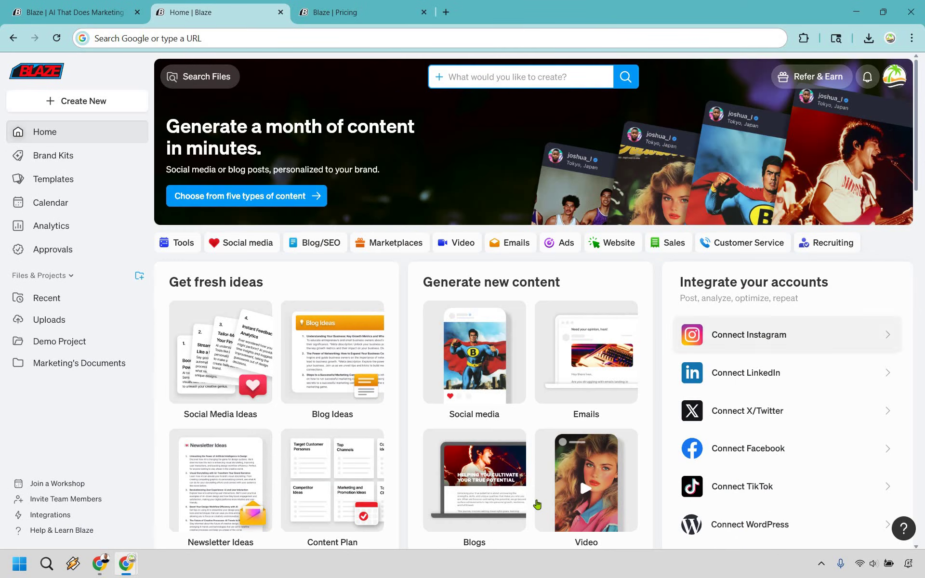
scroll(538, 503, down, 2)
- Start a new X/Twitter Post from Create New
click(571, 434)
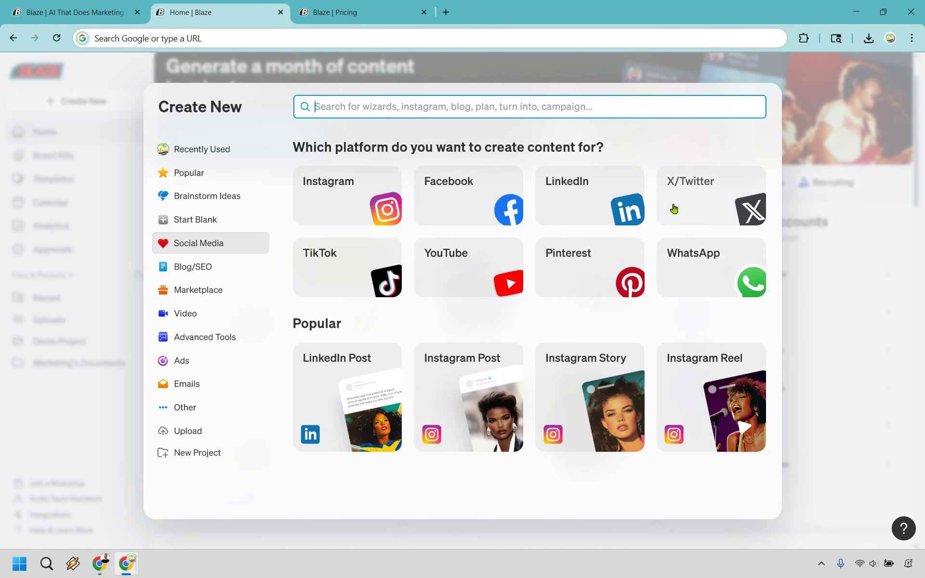
click(692, 199)
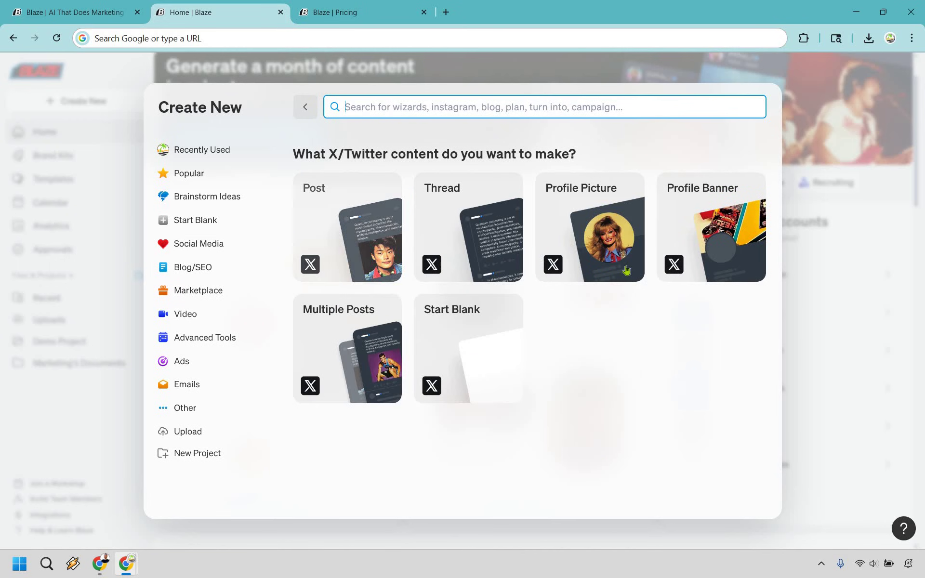
click(367, 228)
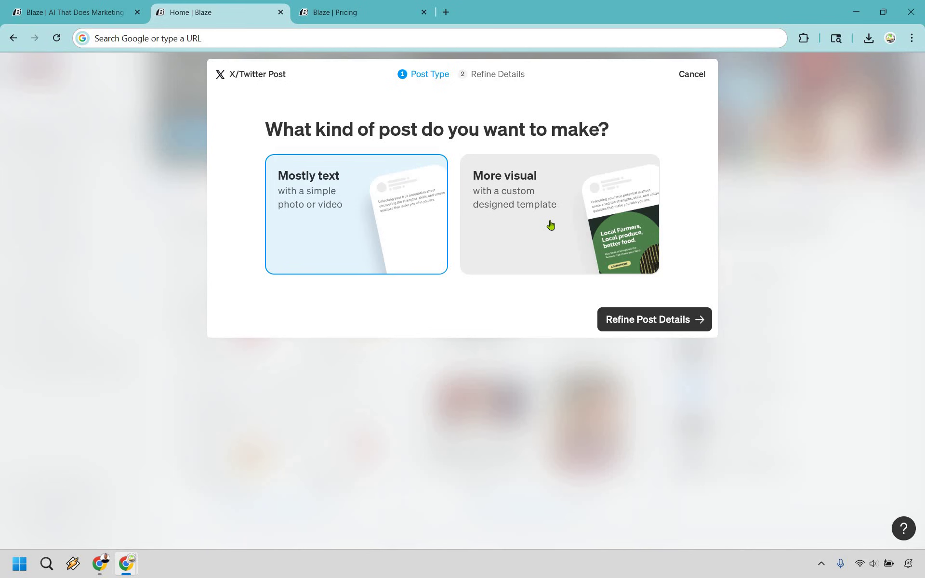
- Continue with a mostly-text post and review the topic prompt's no-exclamation-points instruction
click(647, 325)
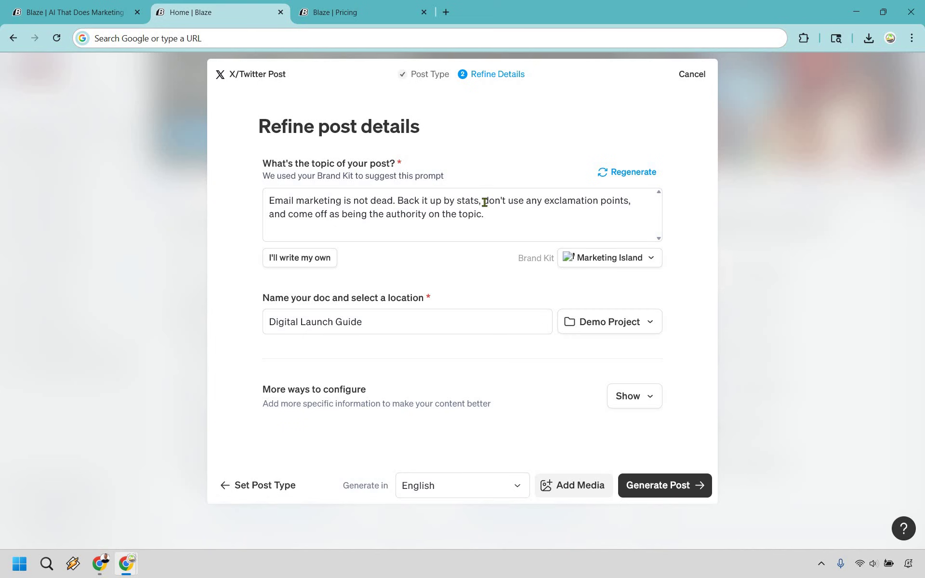
drag(483, 200, 629, 201)
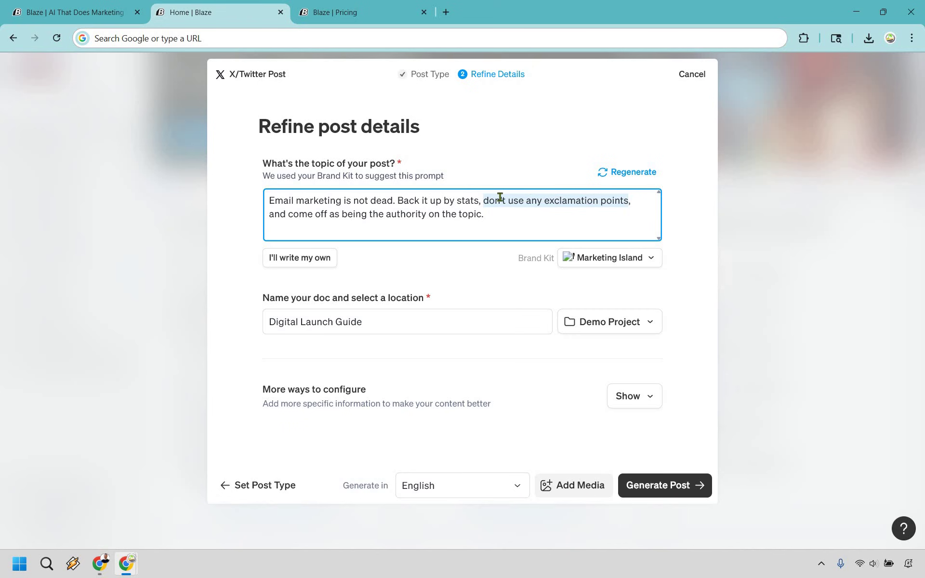
click(569, 240)
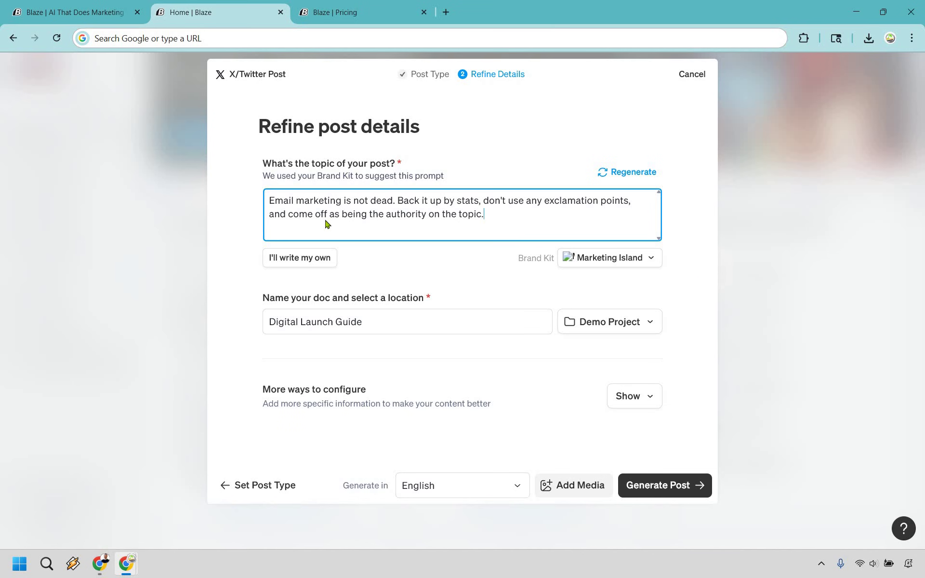
- Set the post length to 25-50 words and generate the X post
click(645, 399)
scroll(385, 253, down, 3)
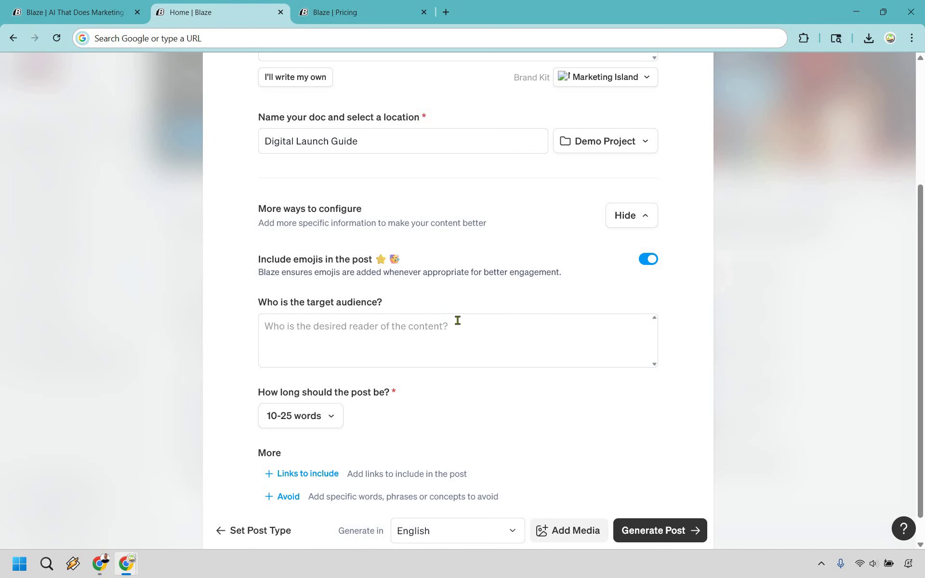
scroll(302, 404, down, 1)
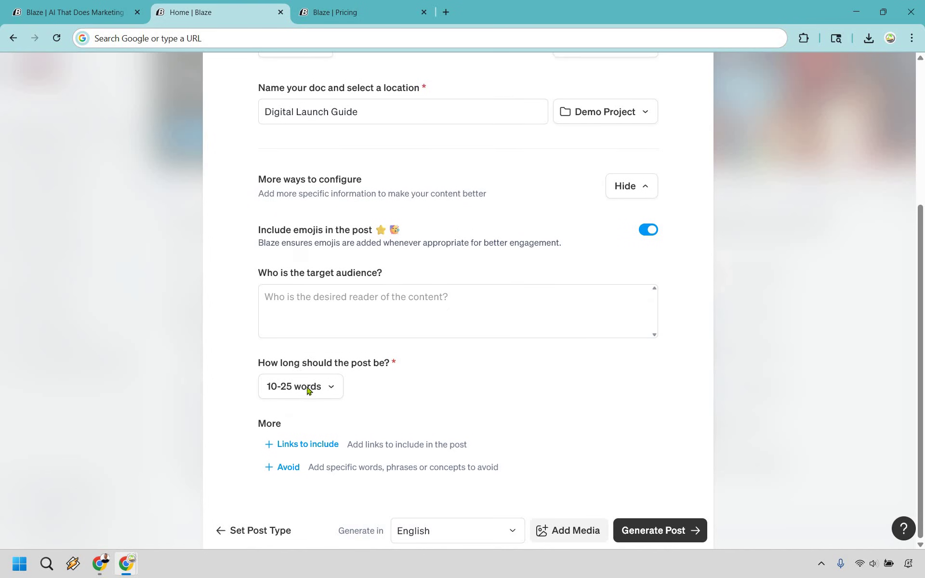
click(310, 391)
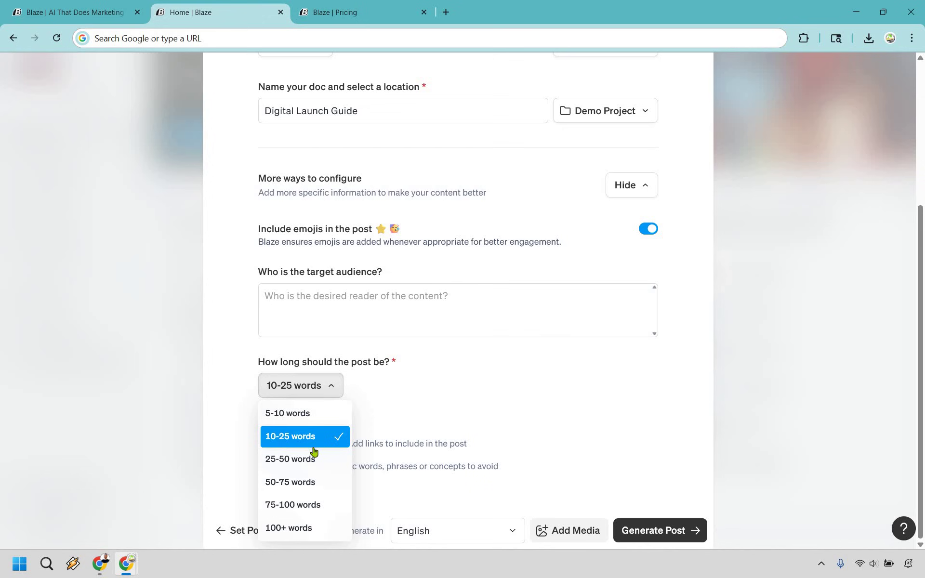
key(Down)
key(Return)
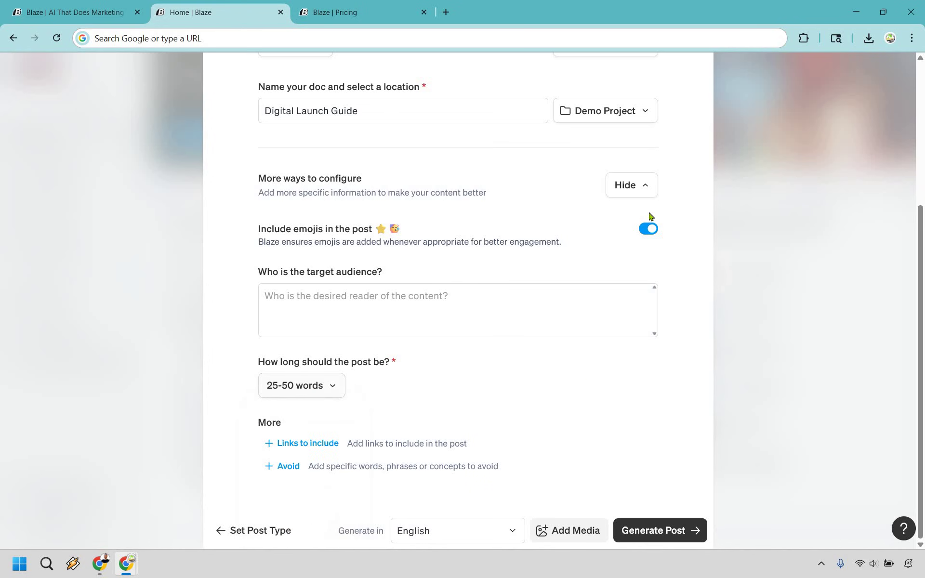
click(639, 188)
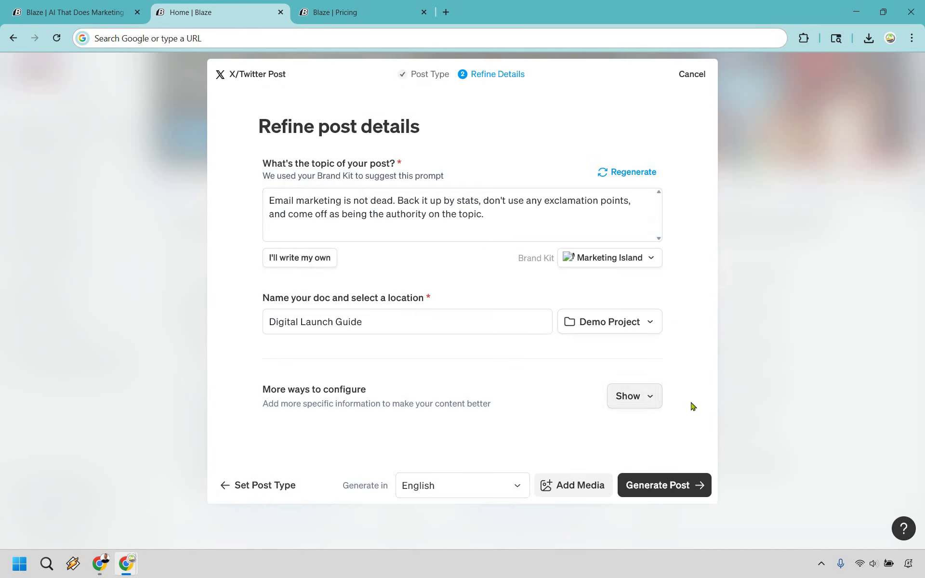
click(679, 492)
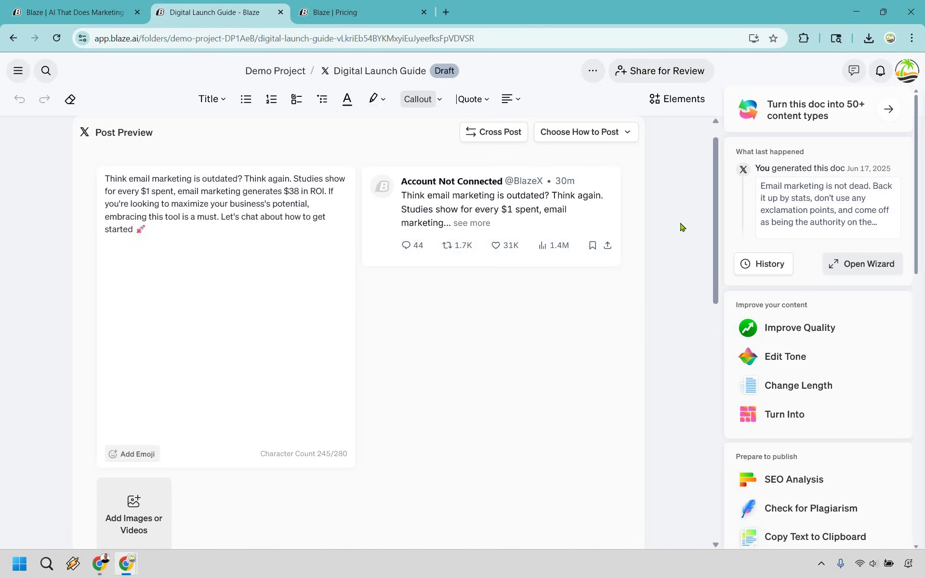
- View the Choose How to Post publishing options, then close them without choosing
click(602, 137)
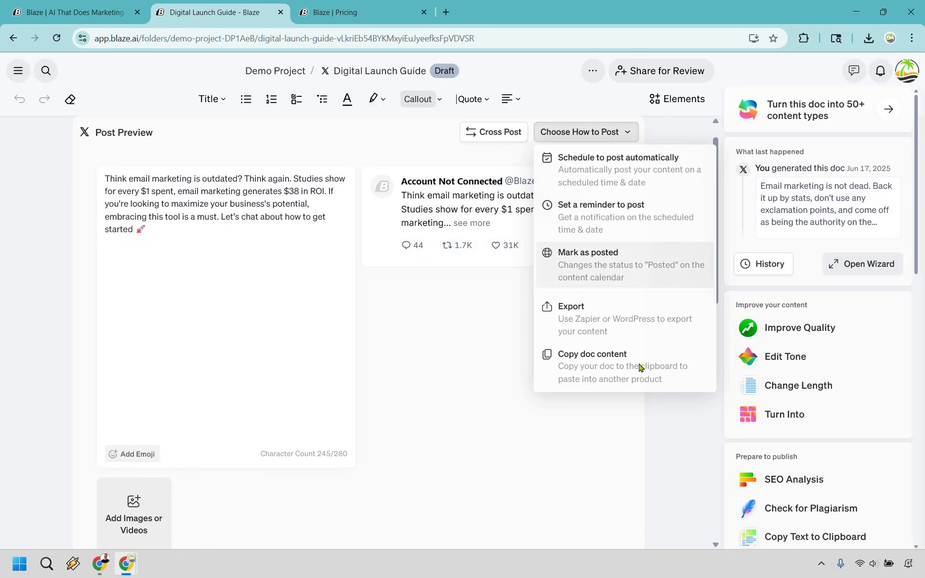
click(477, 225)
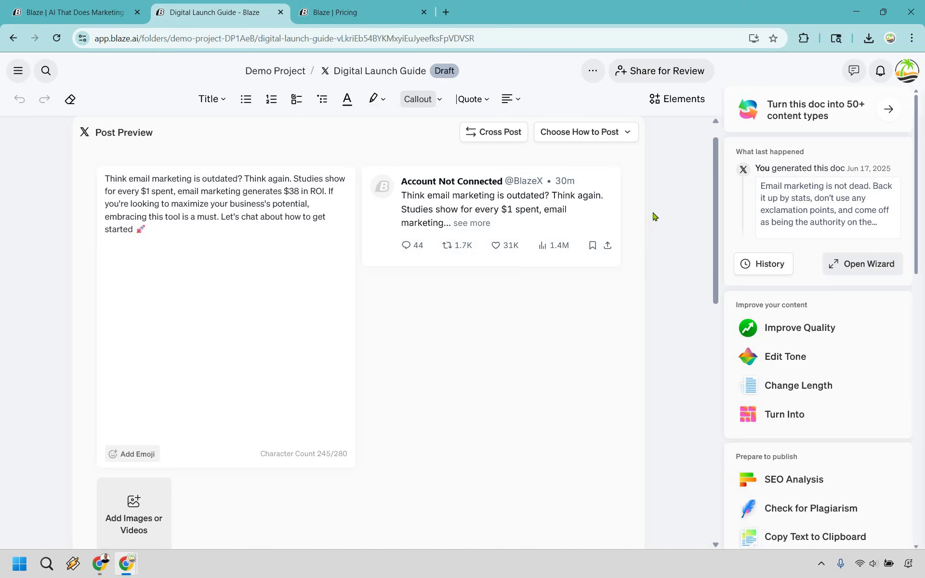
scroll(665, 207, down, 5)
scroll(685, 244, down, 3)
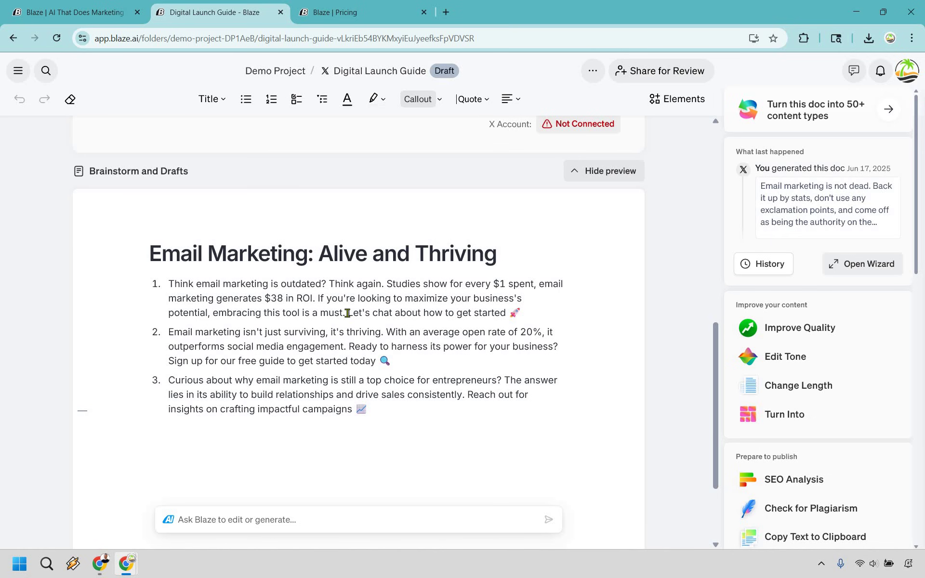
- Highlight the first draft's closing call to action, then clear the highlight
drag(348, 313, 518, 312)
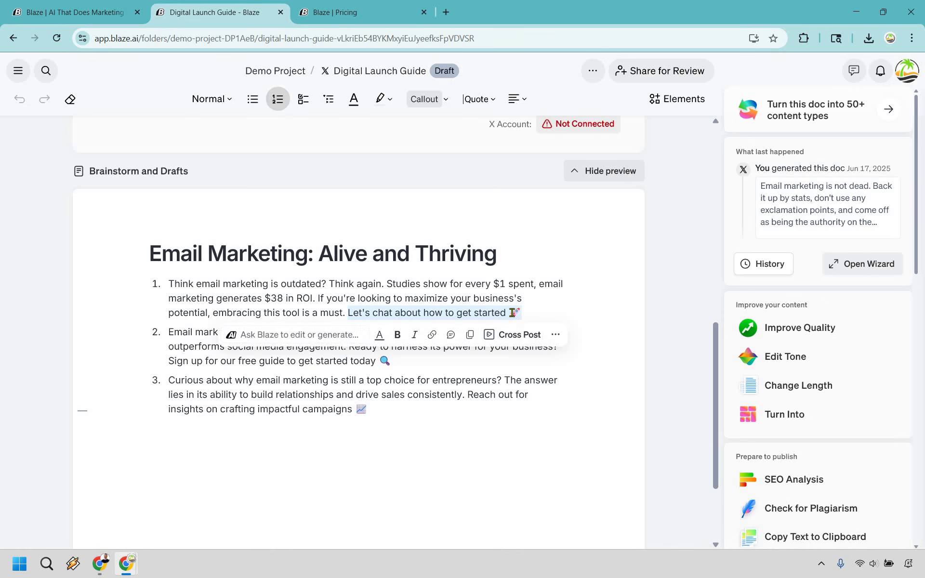
click(536, 303)
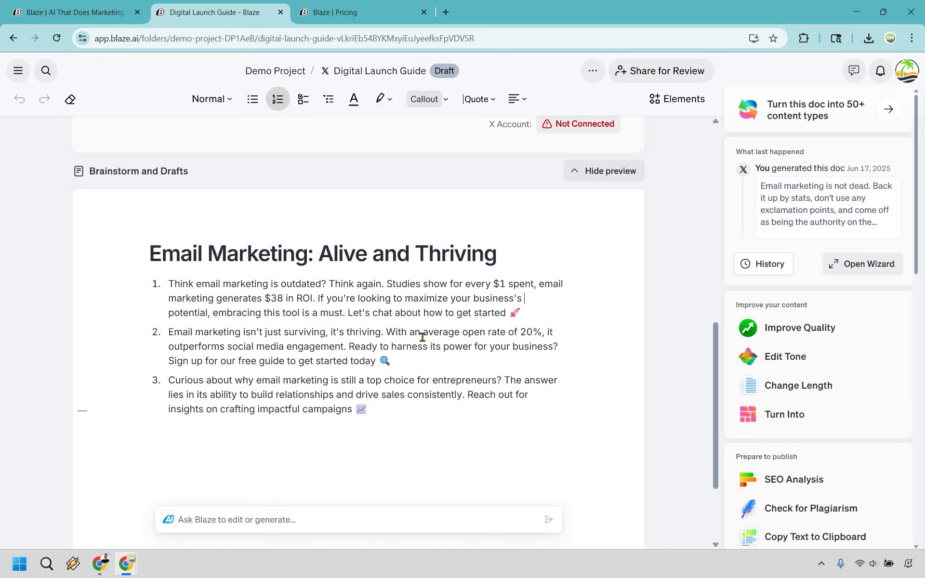
scroll(366, 352, down, 1)
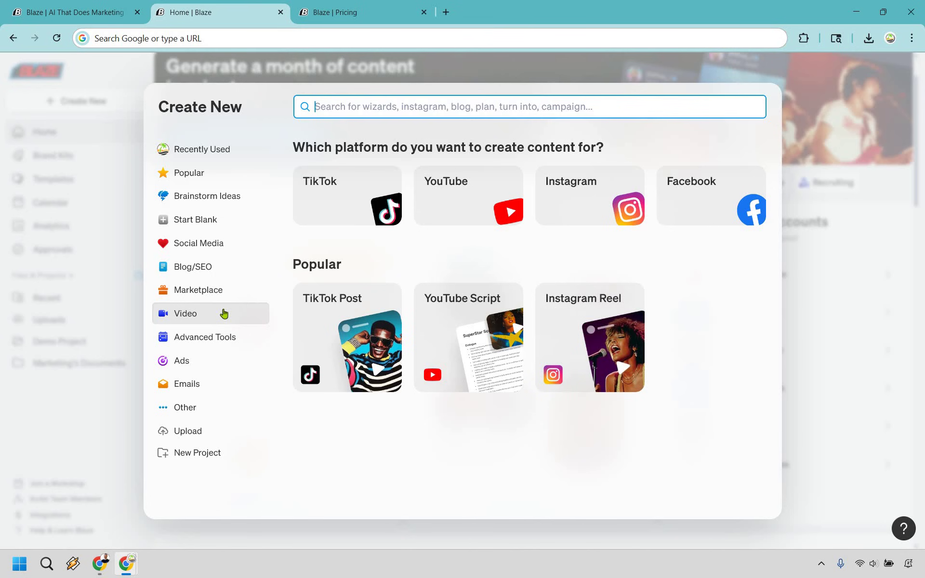
- Choose YouTube as the platform and start a new YouTube Script
click(466, 195)
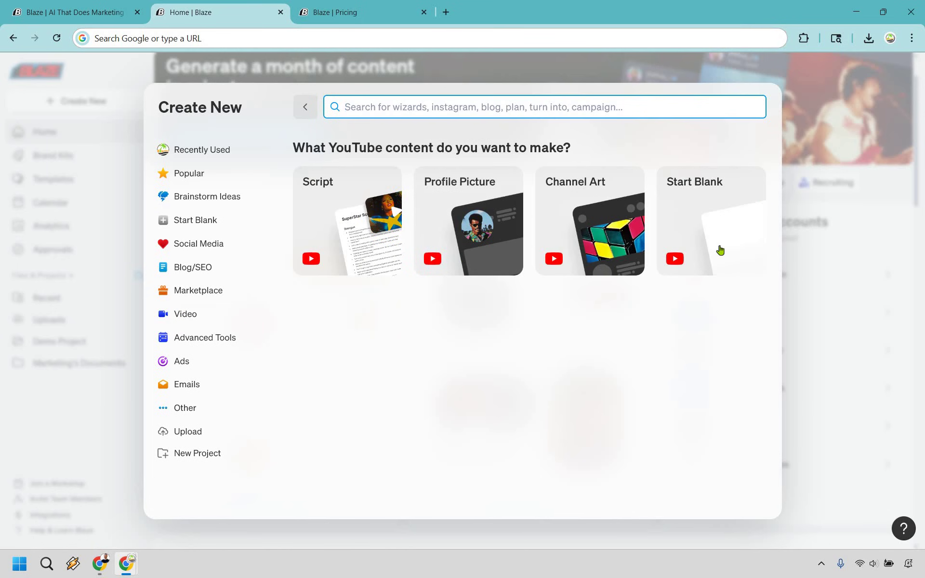
click(372, 234)
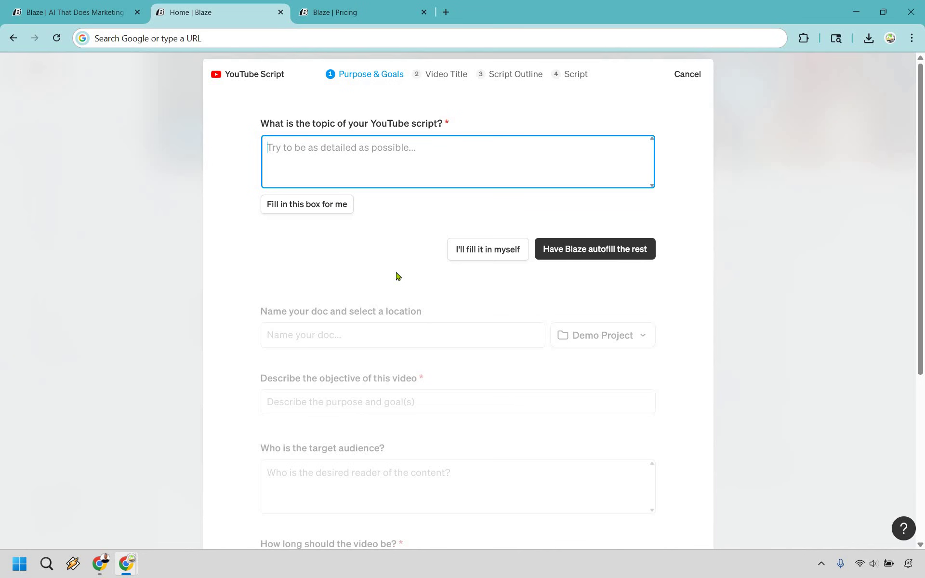
- Paste the detailed organic-traffic topic, accept Blaze's suggested continuation, and generate title ideas
text(YouTube is one of the best social media platforms for organic traffic. You can create videos with keywords that your perfect audience is searching for, you can monetize it many ways such as adsense and affiliate marketing, and anyone can do it using a simple screenshare software.)
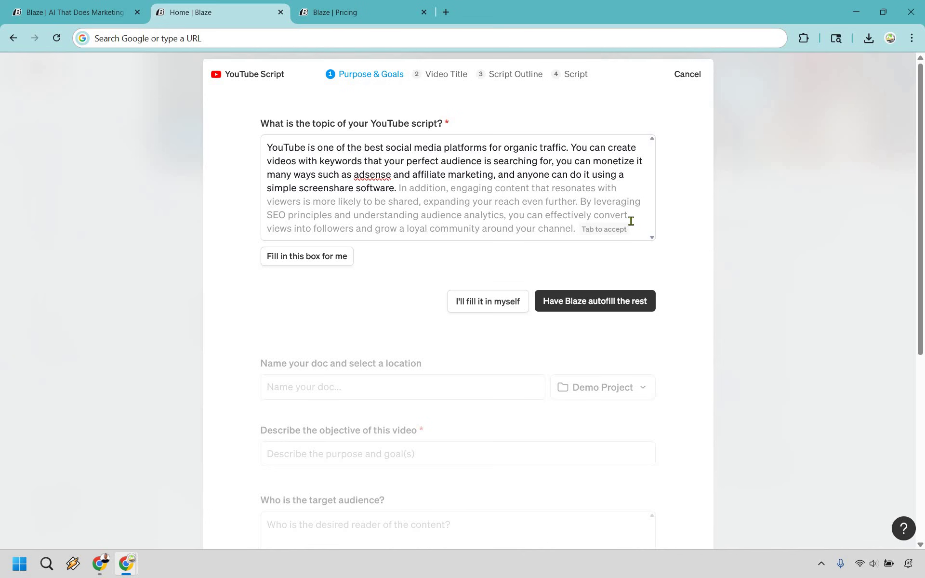
key(Tab)
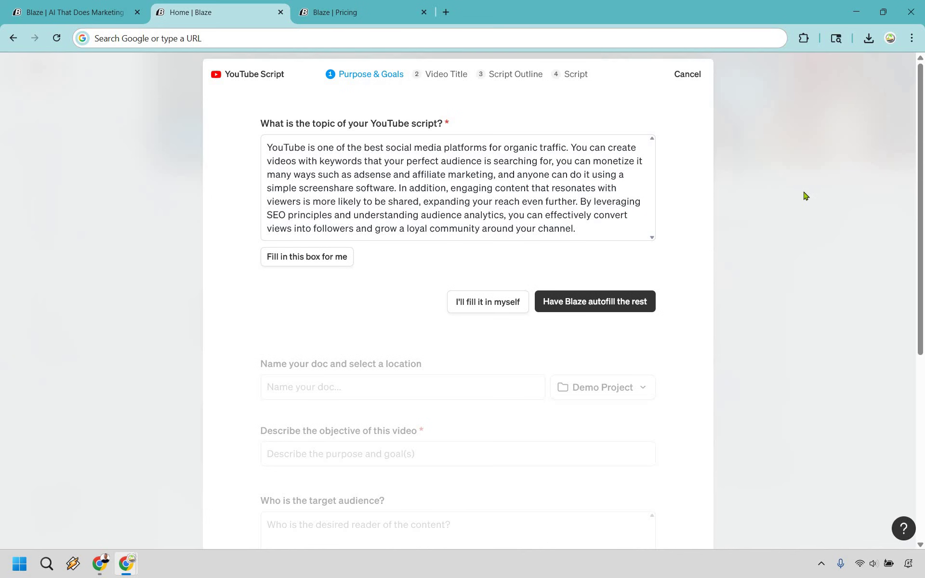
scroll(421, 192, down, 1)
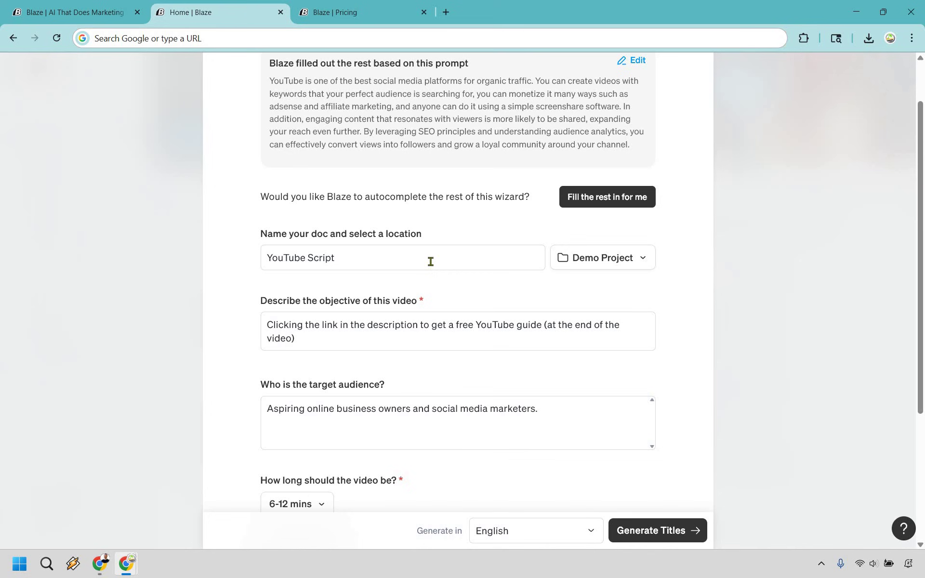
scroll(456, 280, down, 1)
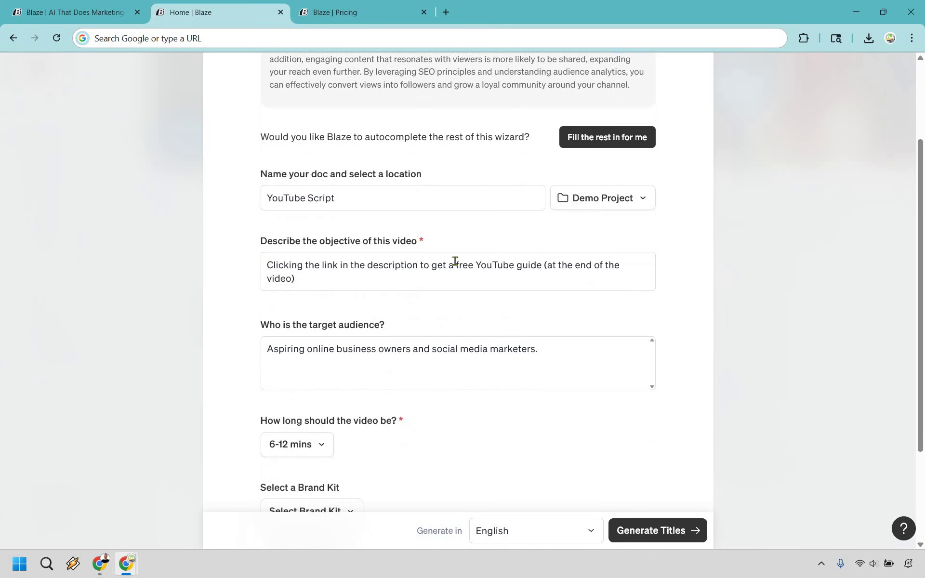
scroll(358, 379, down, 2)
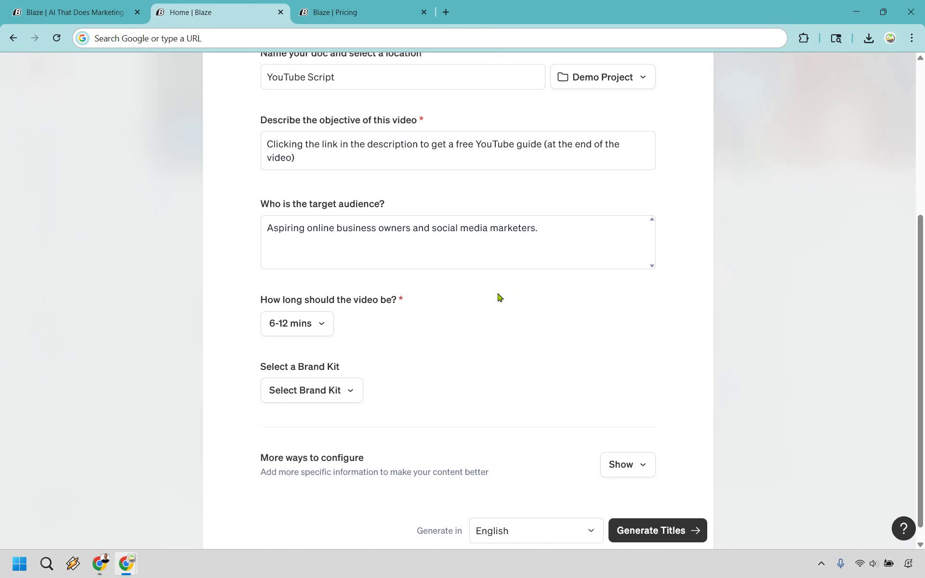
scroll(454, 307, down, 1)
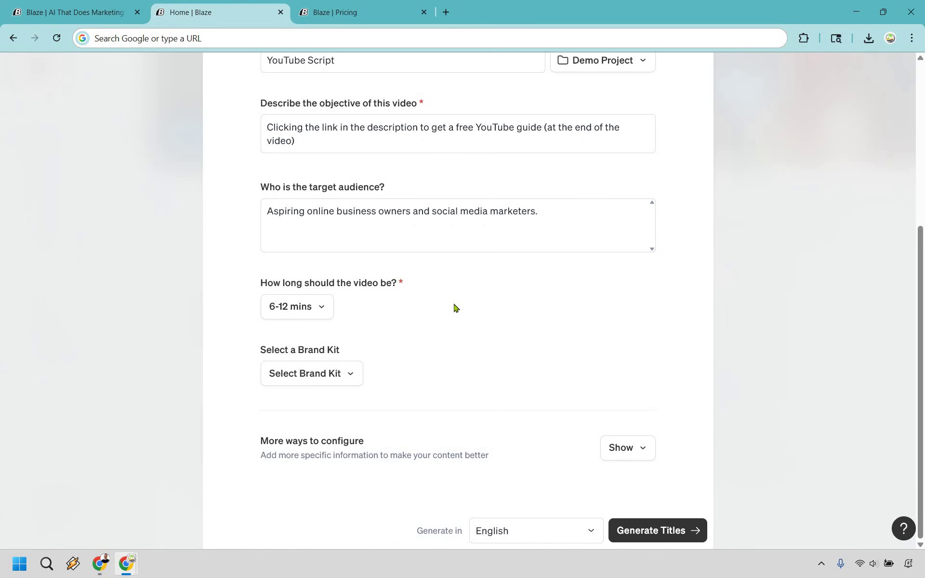
click(663, 533)
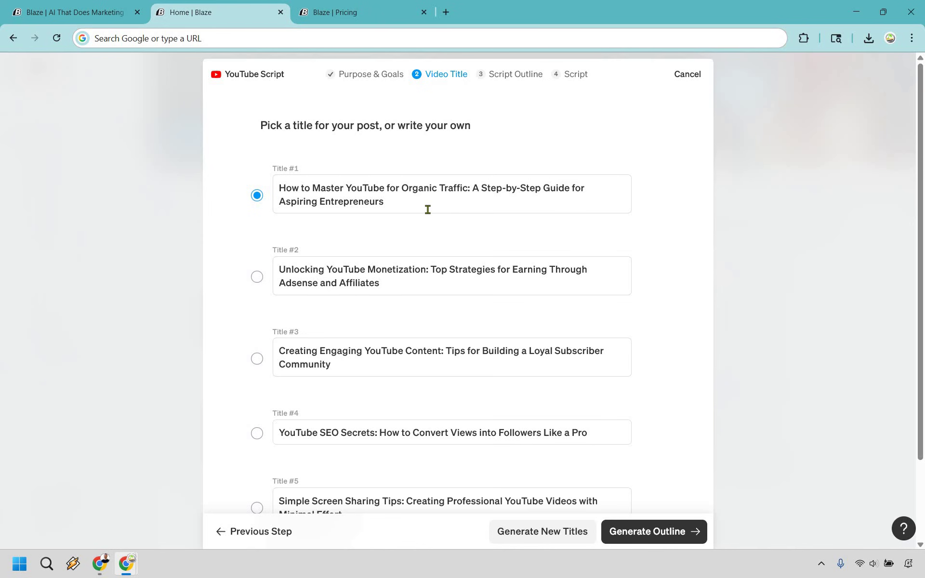
scroll(418, 223, down, 1)
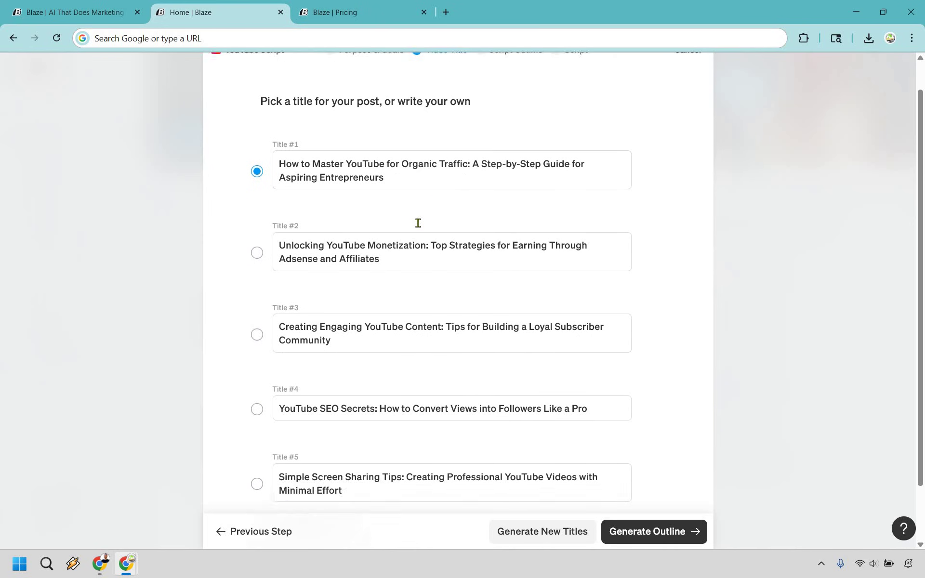
scroll(418, 227, down, 1)
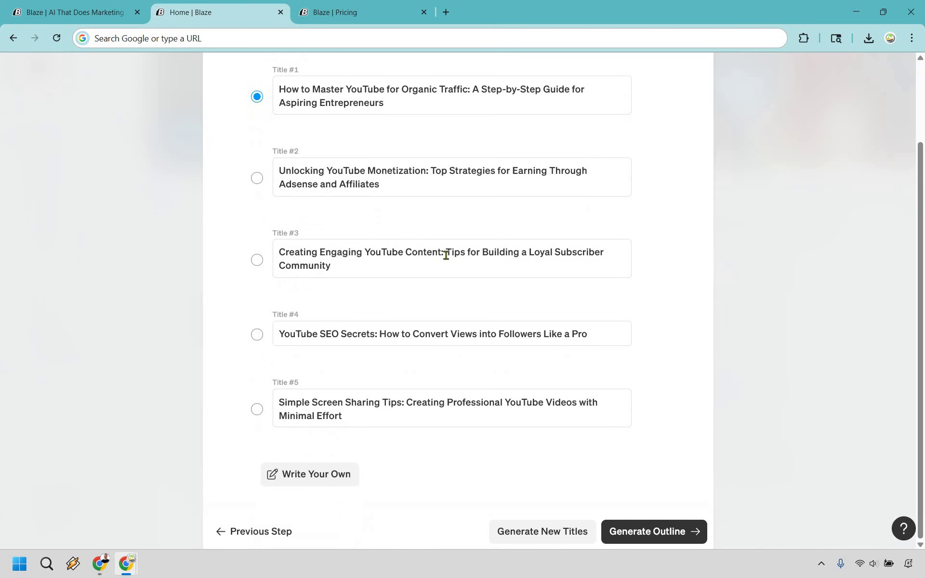
scroll(479, 211, up, 1)
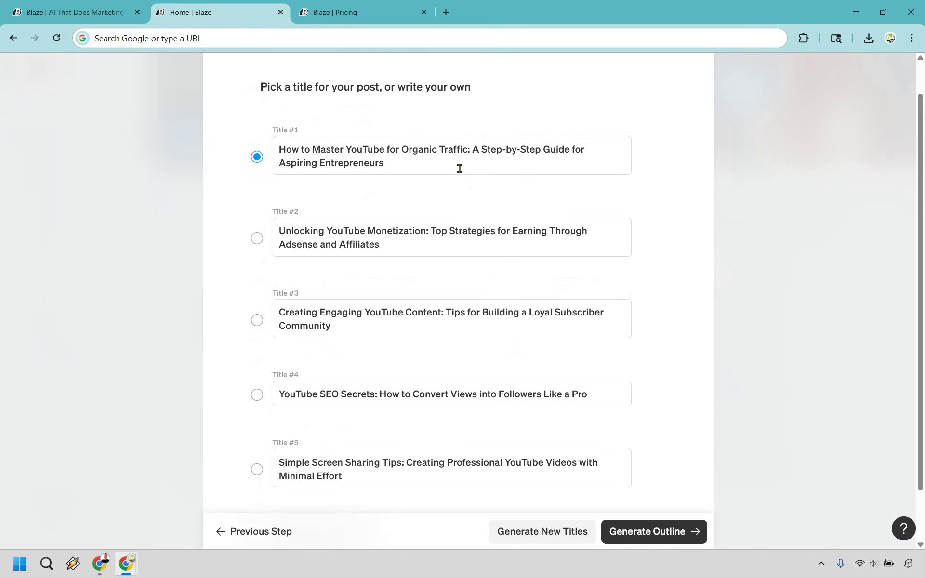
- Keep Title #1 on mastering YouTube for organic traffic and generate the outline
click(665, 536)
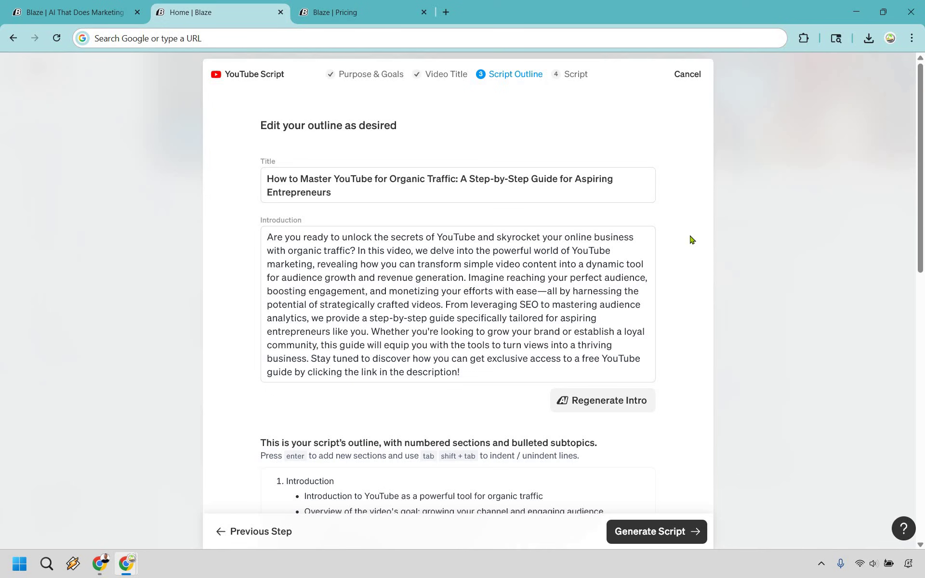
scroll(688, 243, down, 2)
scroll(688, 242, down, 1)
scroll(578, 246, down, 1)
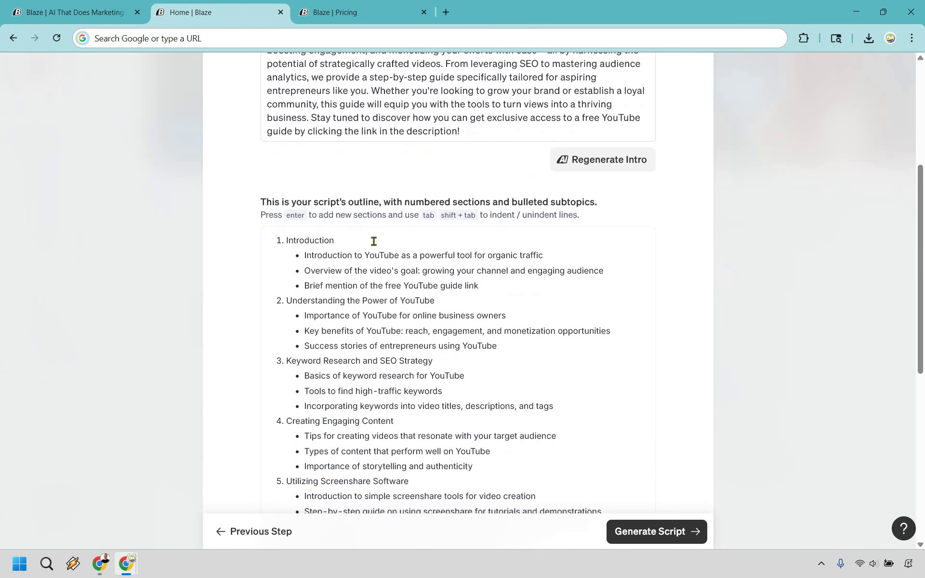
- Edit the Introduction heading of the ten-section outline, keeping its text unchanged
click(341, 241)
text(n)
scroll(478, 234, down, 1)
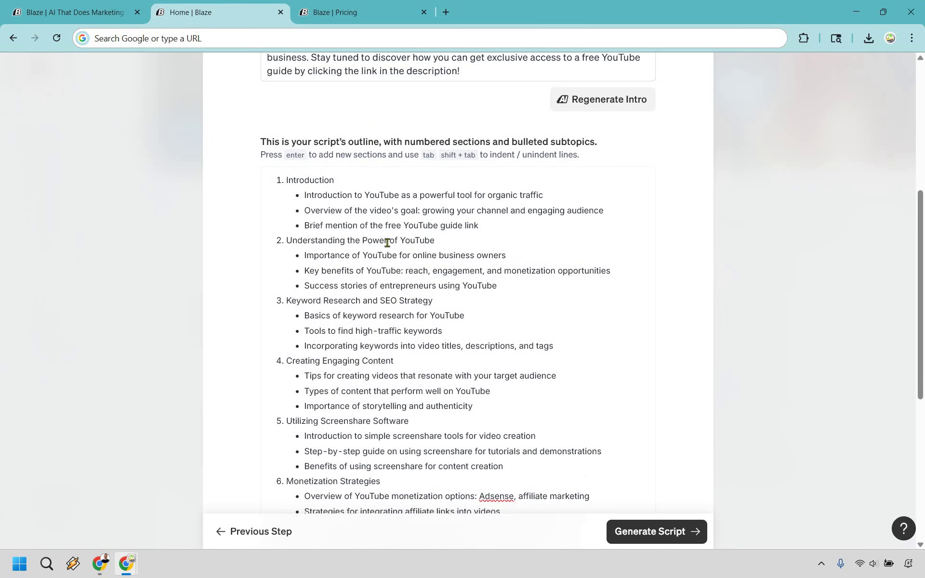
scroll(386, 244, down, 1)
scroll(383, 238, down, 1)
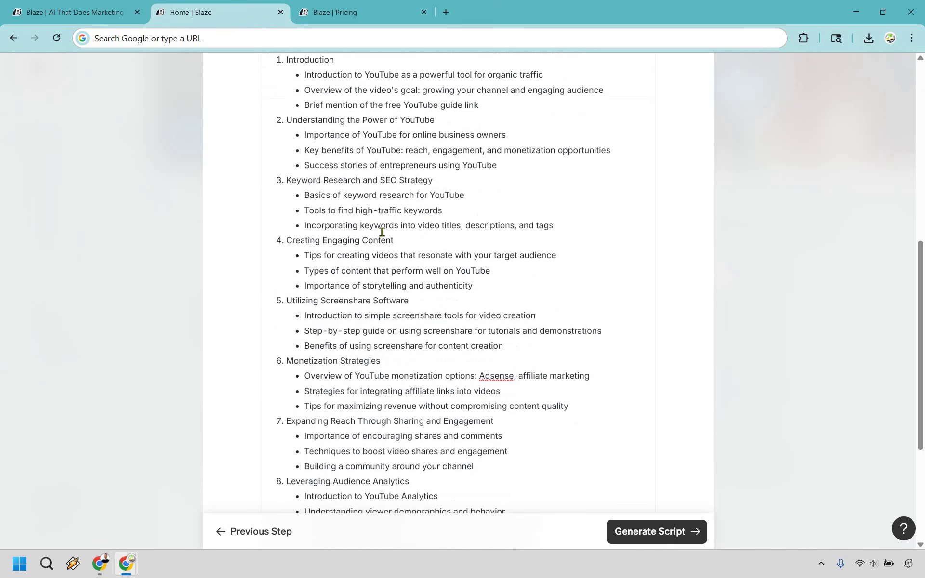
scroll(384, 237, down, 1)
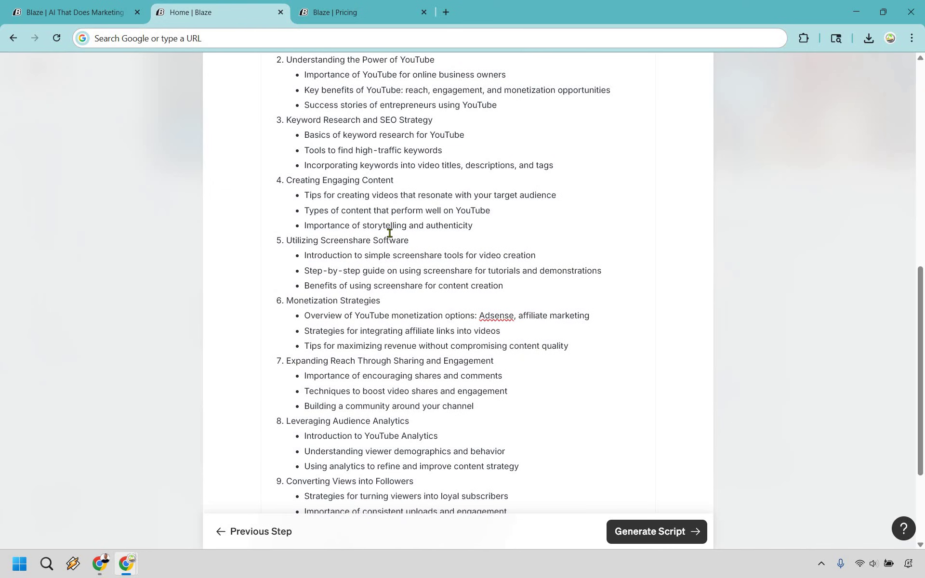
scroll(400, 225, down, 1)
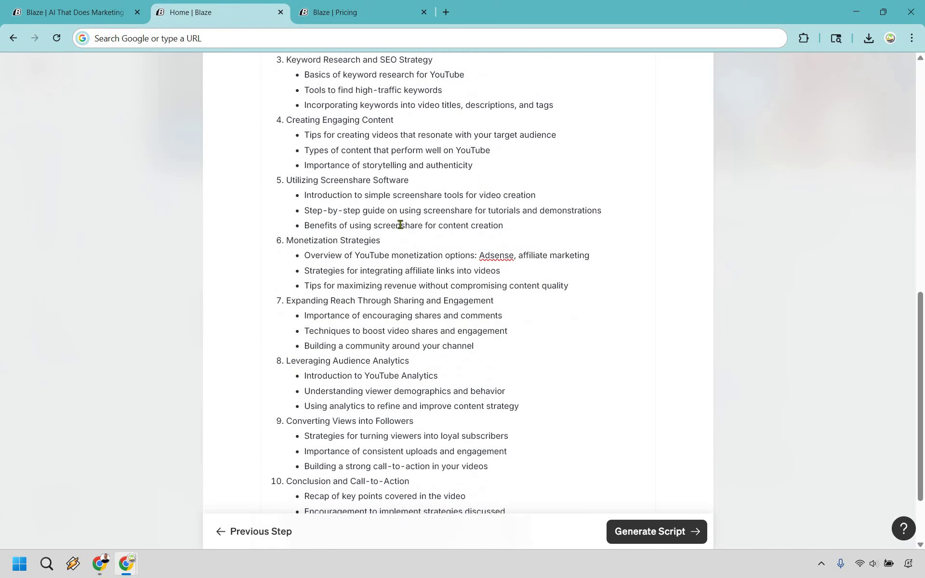
scroll(405, 242, down, 1)
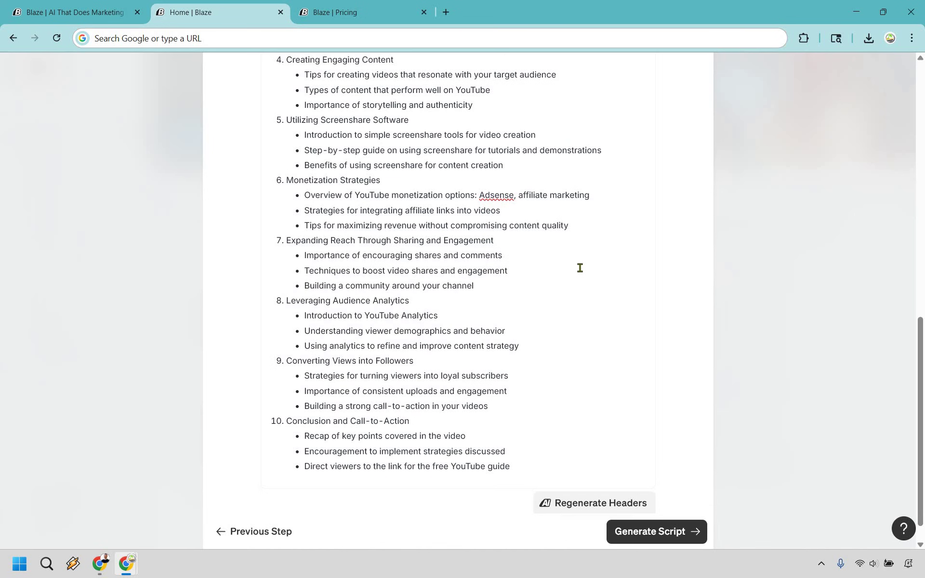
scroll(580, 267, down, 1)
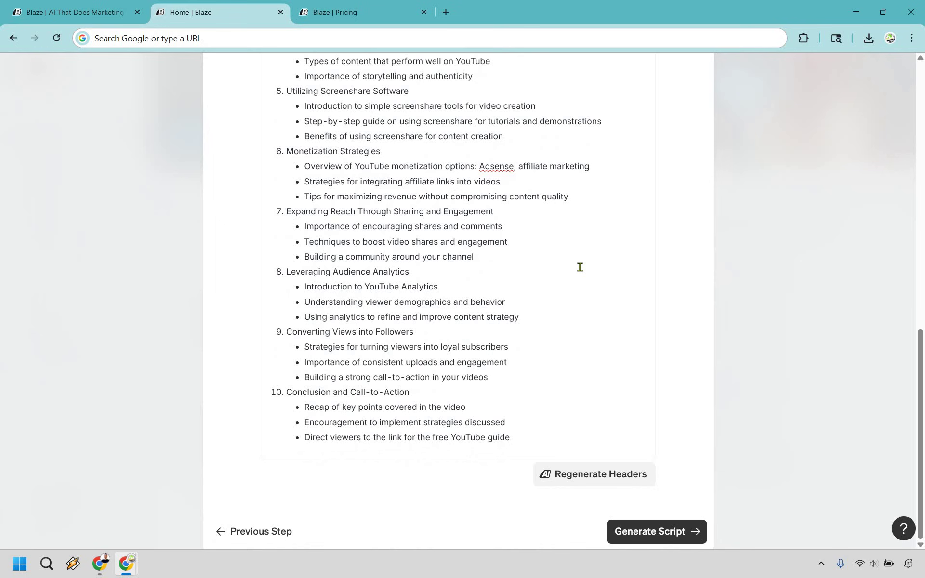
click(646, 536)
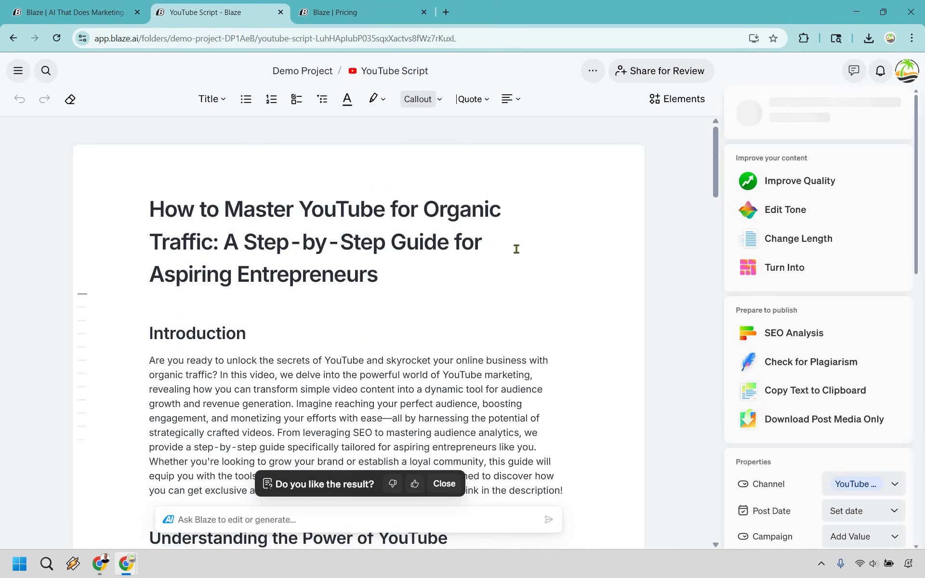
scroll(495, 237, down, 2)
scroll(495, 237, down, 4)
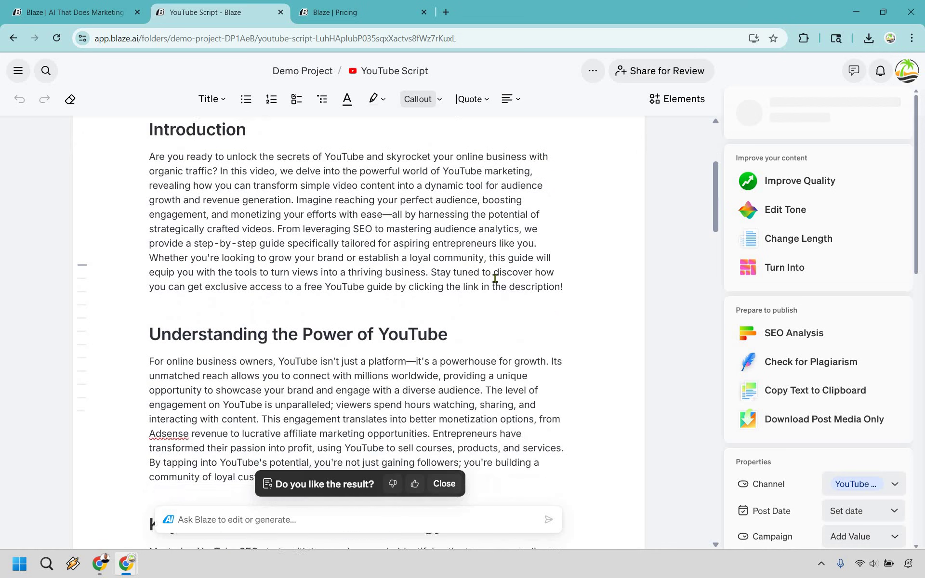
scroll(496, 279, down, 5)
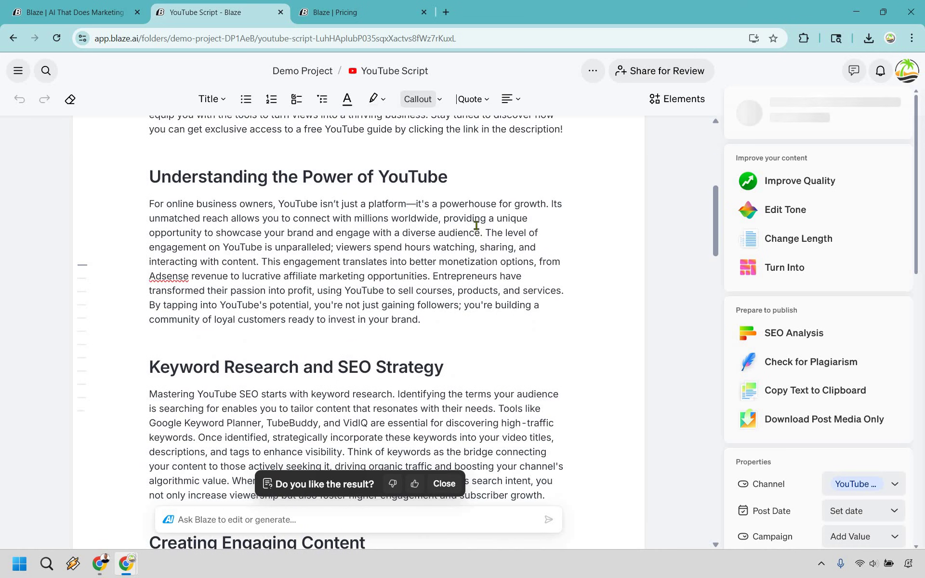
scroll(476, 224, down, 2)
scroll(475, 215, down, 4)
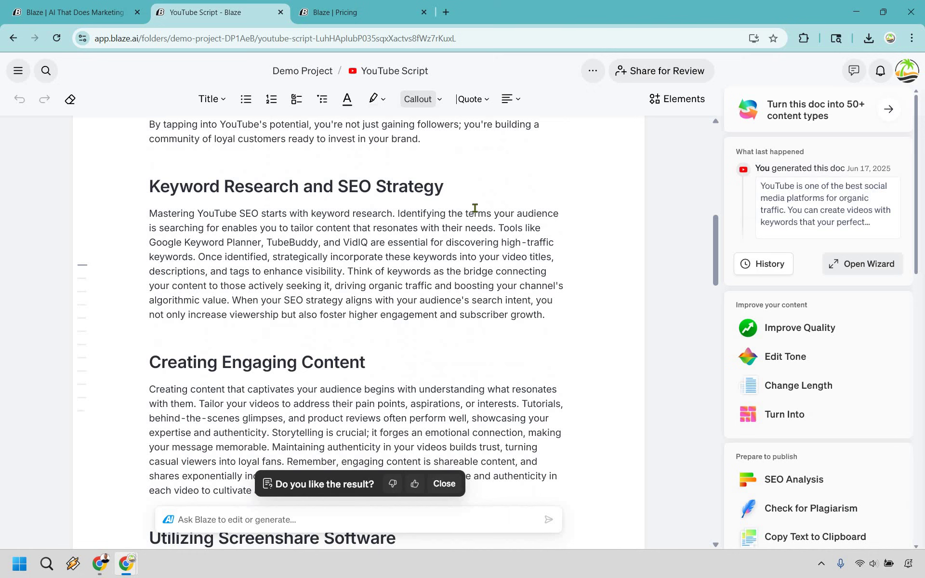
scroll(475, 208, down, 2)
scroll(476, 207, down, 2)
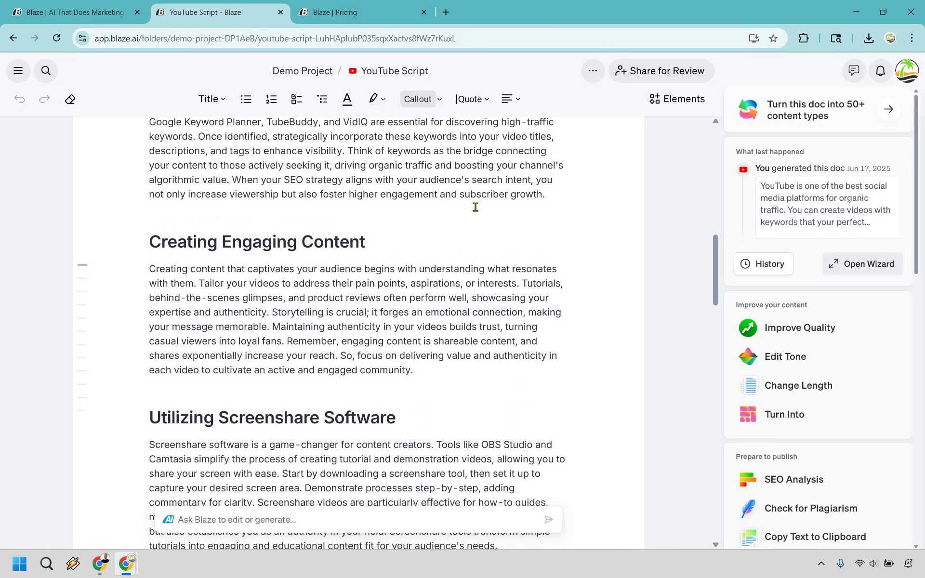
scroll(474, 207, down, 4)
scroll(474, 207, down, 2)
scroll(474, 208, down, 6)
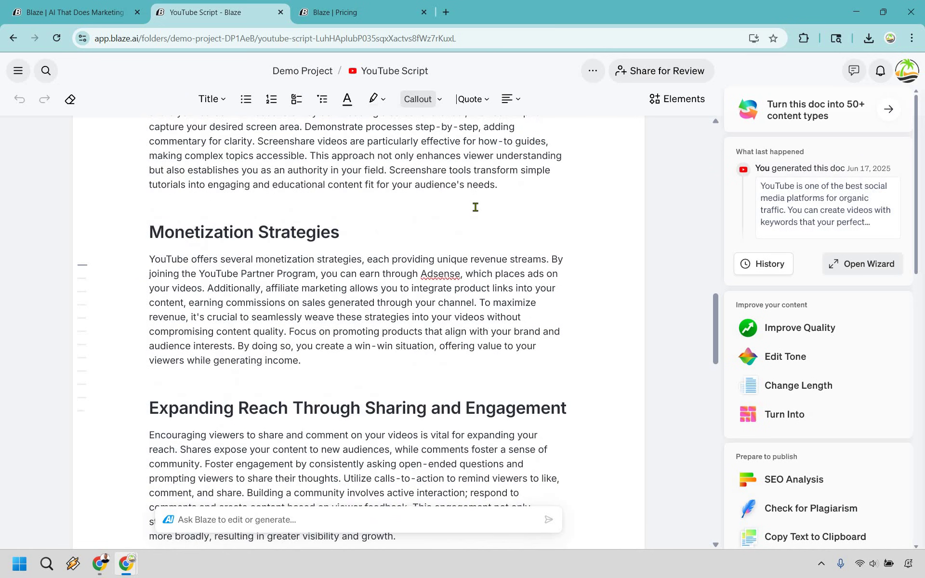
scroll(475, 207, down, 1)
scroll(475, 208, down, 2)
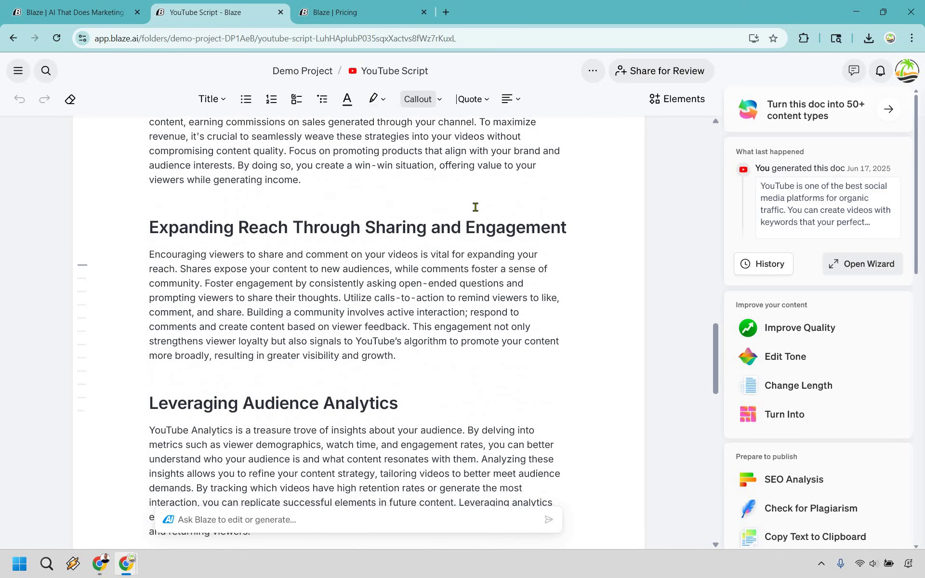
scroll(475, 207, down, 2)
scroll(475, 208, down, 1)
scroll(476, 207, down, 1)
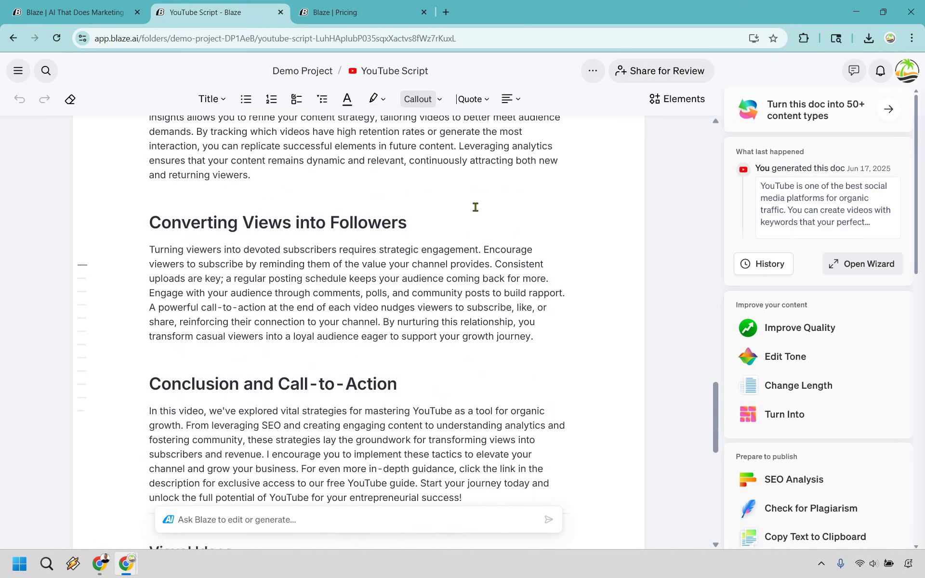
scroll(474, 212, down, 2)
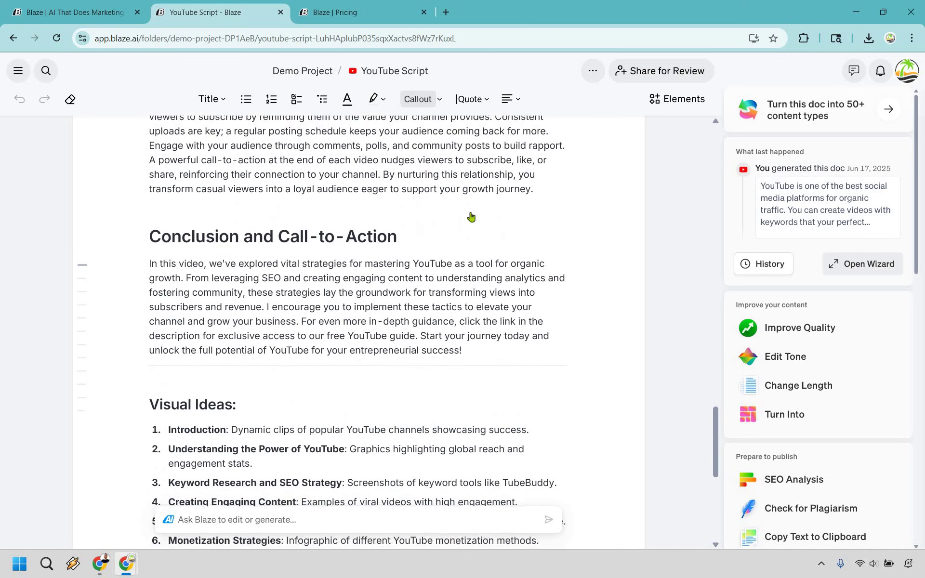
scroll(471, 216, down, 1)
scroll(455, 325, down, 1)
scroll(456, 326, down, 1)
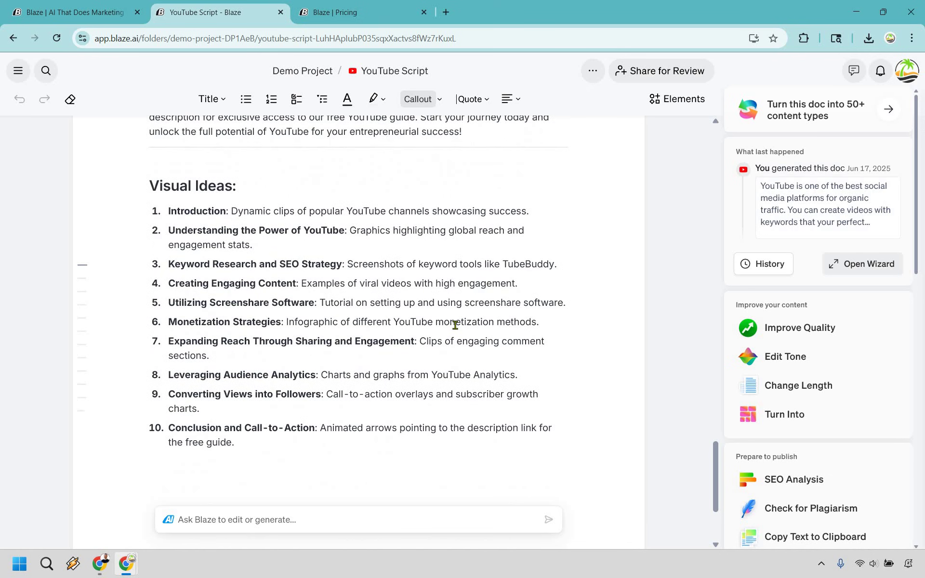
scroll(455, 325, up, 5)
scroll(463, 326, up, 10)
scroll(477, 325, up, 10)
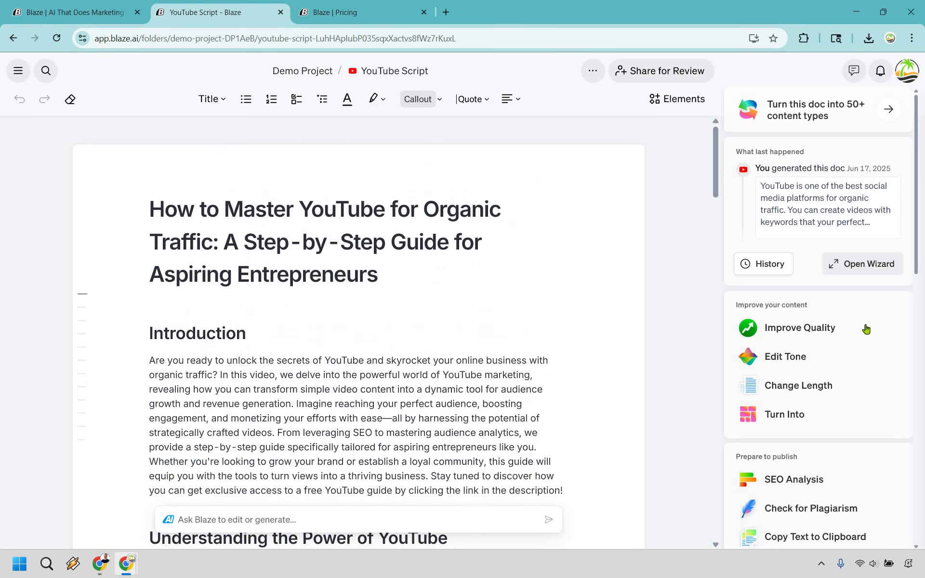
scroll(815, 297, down, 1)
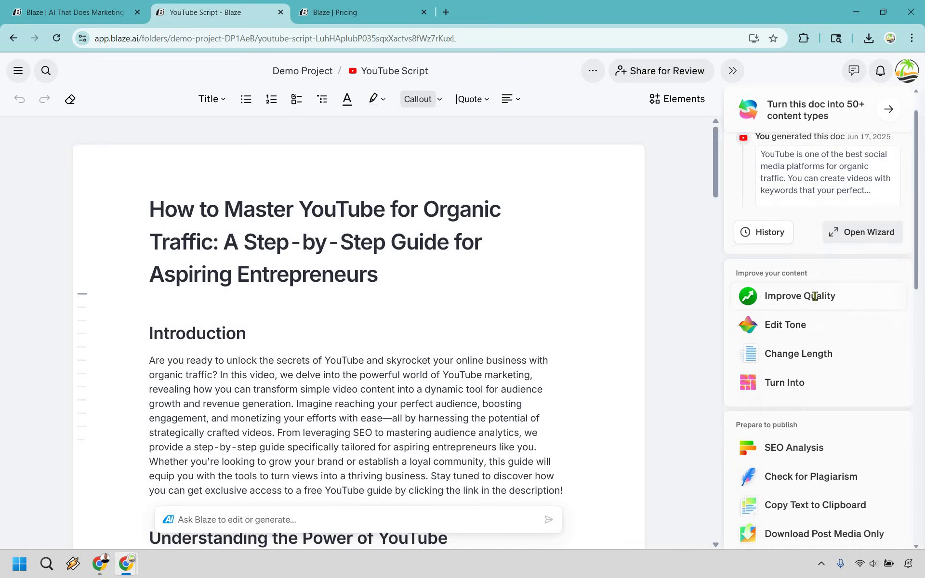
scroll(815, 290, down, 1)
scroll(825, 419, down, 2)
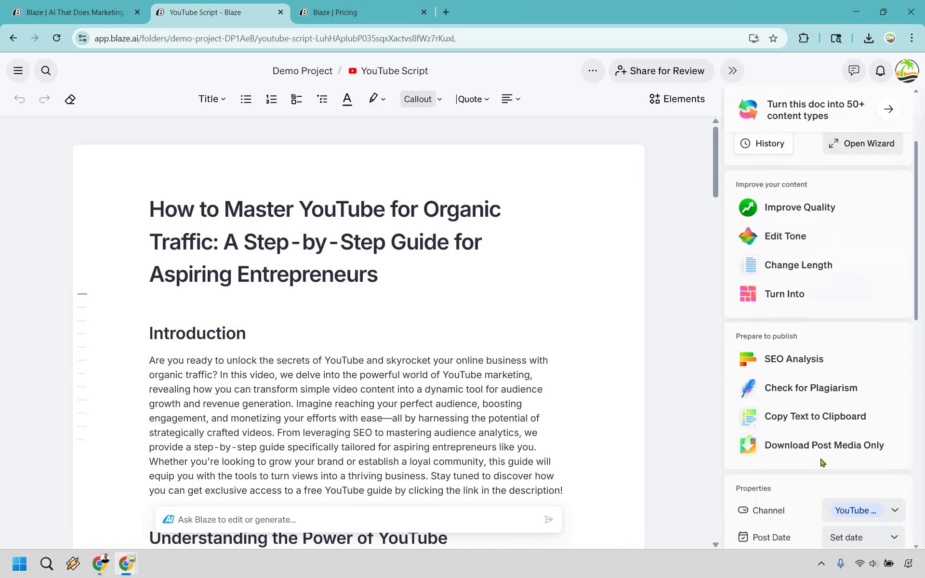
- Check the script for plagiarism, finding none in 1162 words, then close the results
click(811, 388)
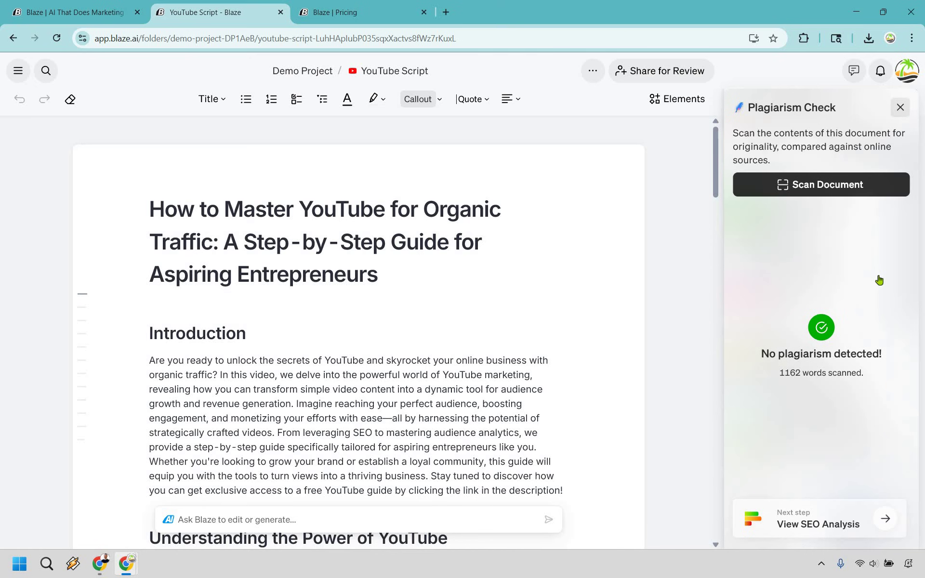
key(Escape)
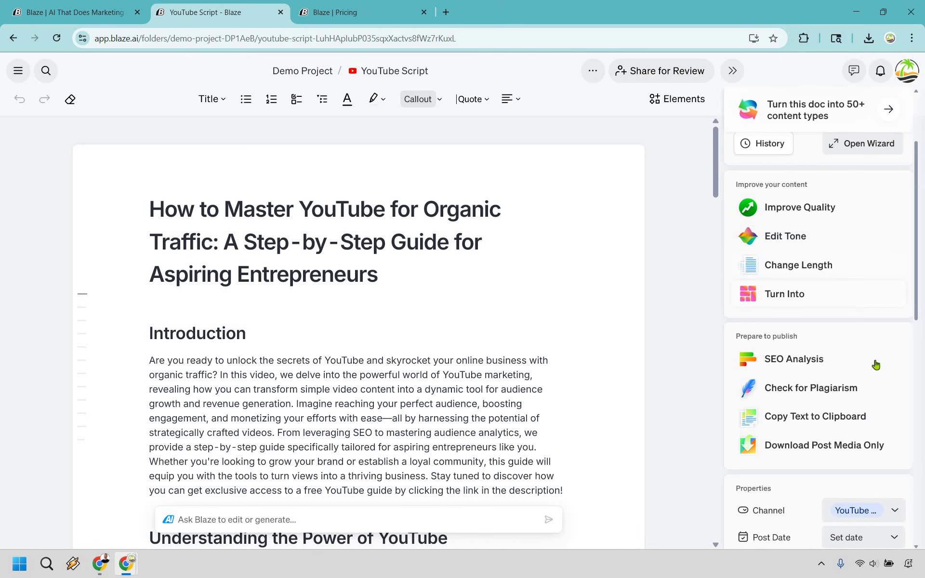
scroll(860, 304, down, 1)
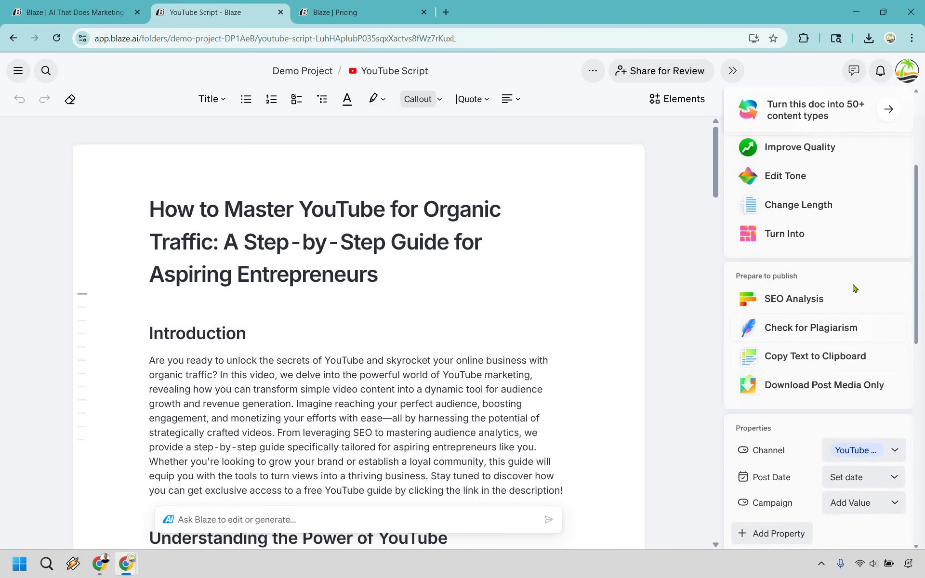
scroll(813, 289, down, 2)
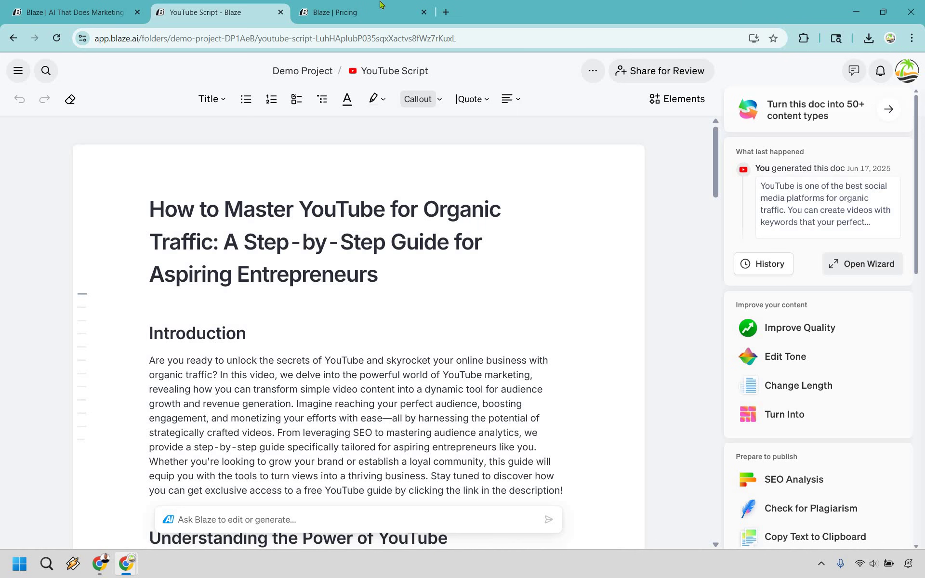
- Compare the Creator, Pro, Team and Agency annual prices ($26–$150 monthly), then switch to the homepage
click(381, 6)
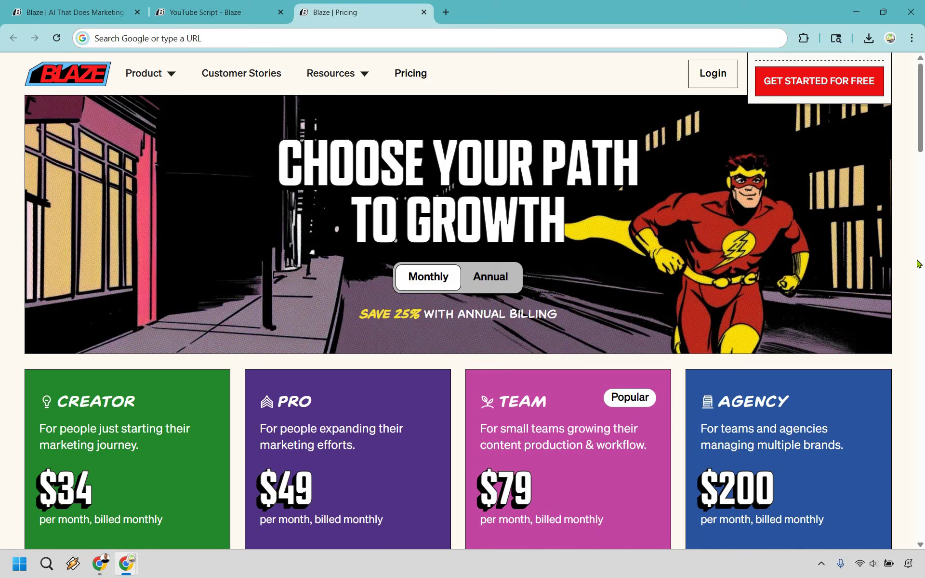
scroll(903, 220, down, 1)
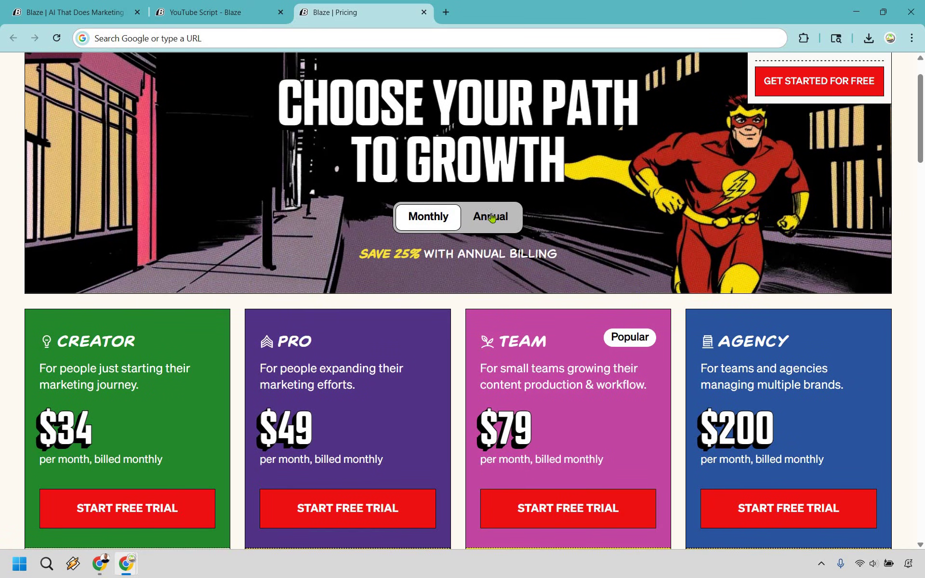
click(492, 218)
click(436, 220)
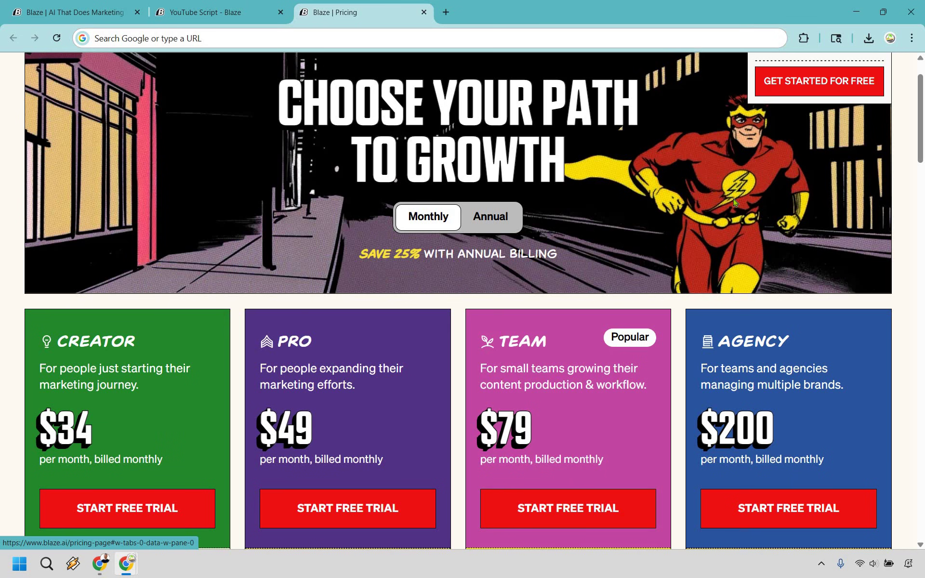
scroll(735, 202, down, 3)
scroll(923, 145, down, 1)
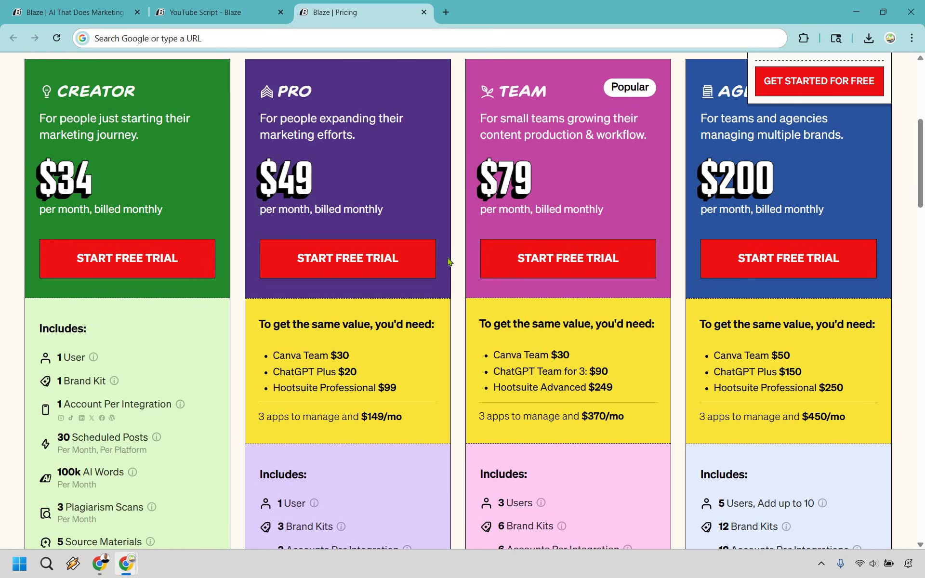
scroll(448, 268, down, 3)
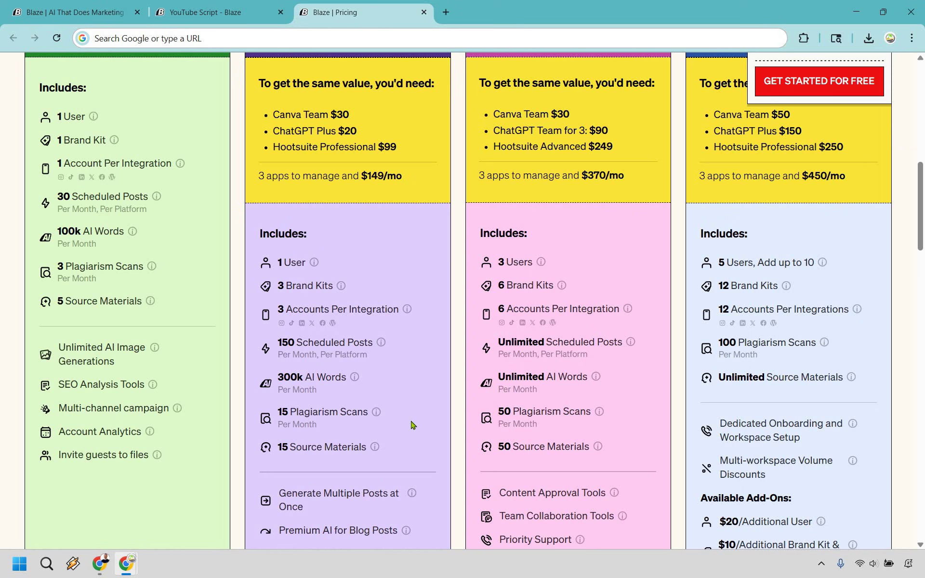
scroll(428, 278, down, 3)
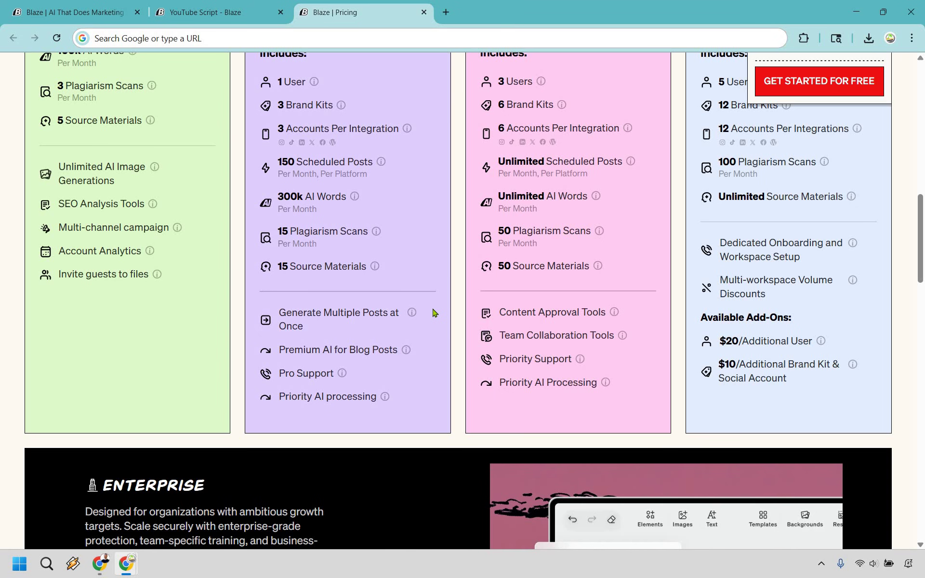
scroll(436, 322, up, 5)
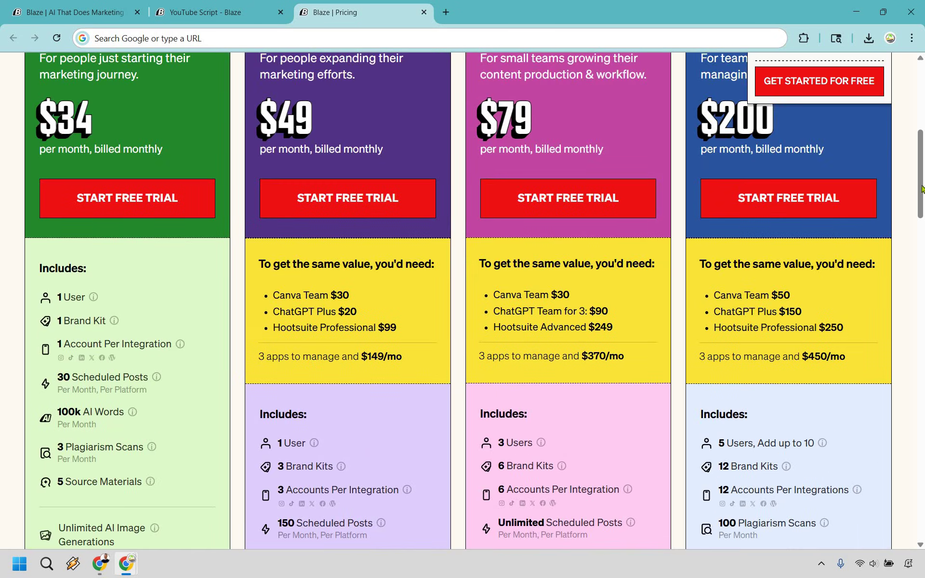
scroll(922, 177, up, 1)
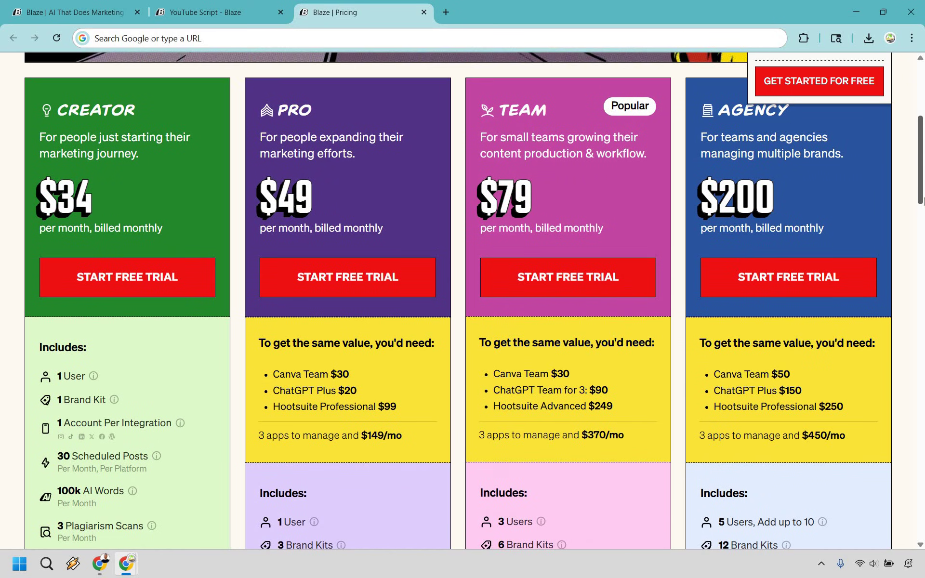
mouse_move(923, 172)
mouse_down()
mouse_move(924, 230)
mouse_move(819, 228)
mouse_up()
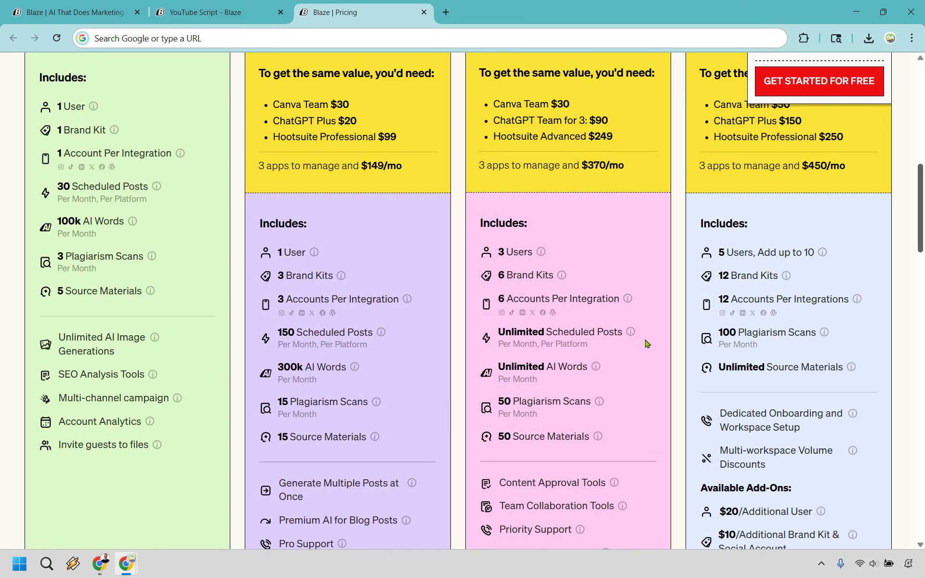
scroll(647, 354, up, 1)
scroll(647, 397, up, 2)
scroll(646, 396, up, 1)
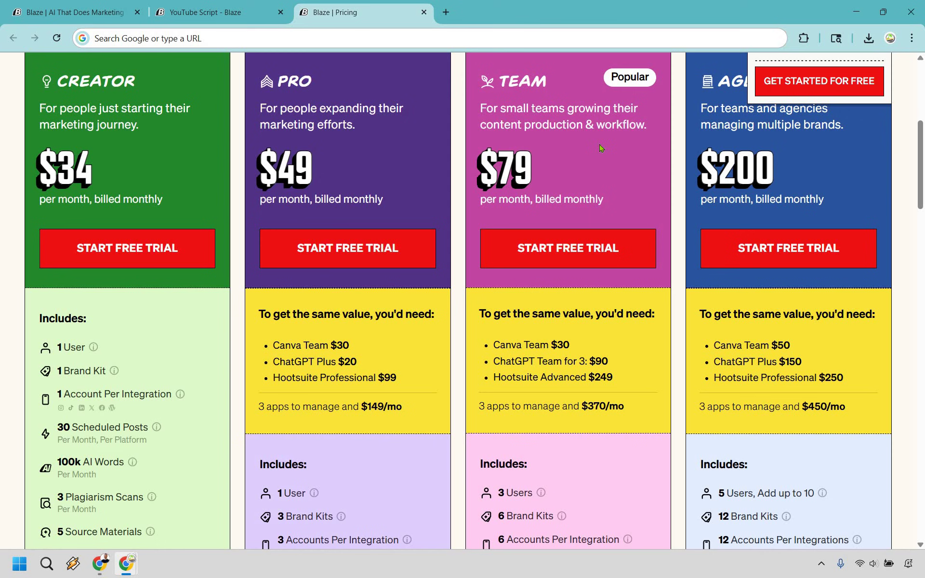
scroll(489, 81, up, 2)
click(488, 81)
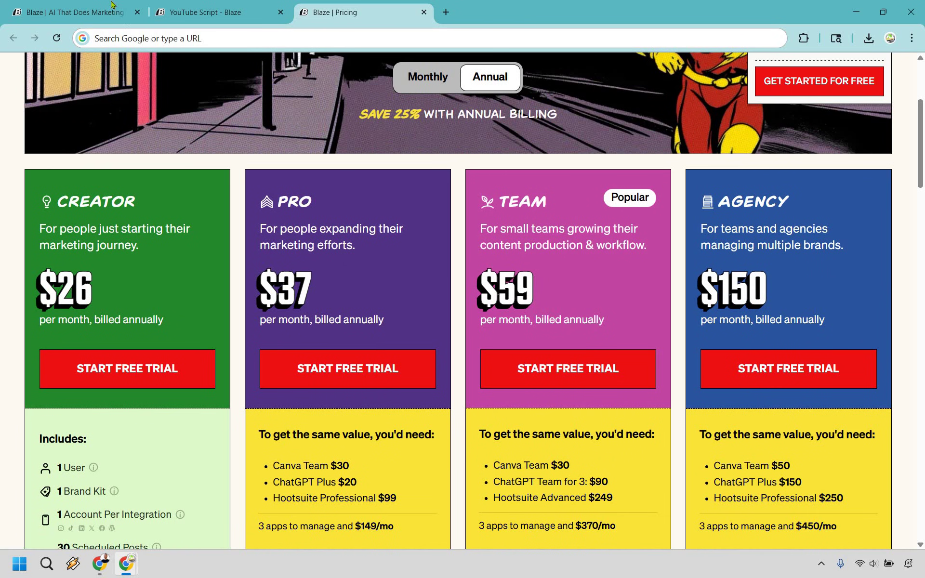
key(ctrl+1)
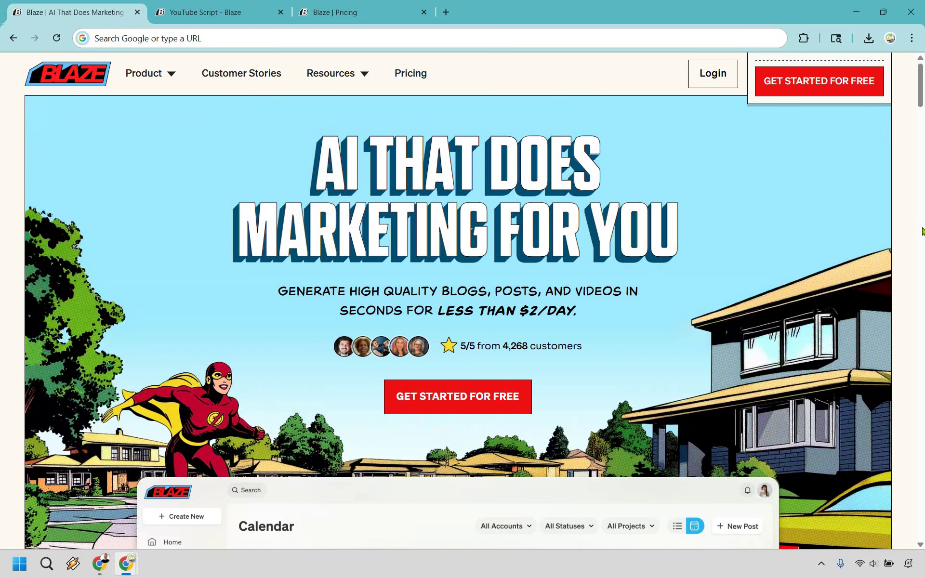
scroll(923, 232, down, 10)
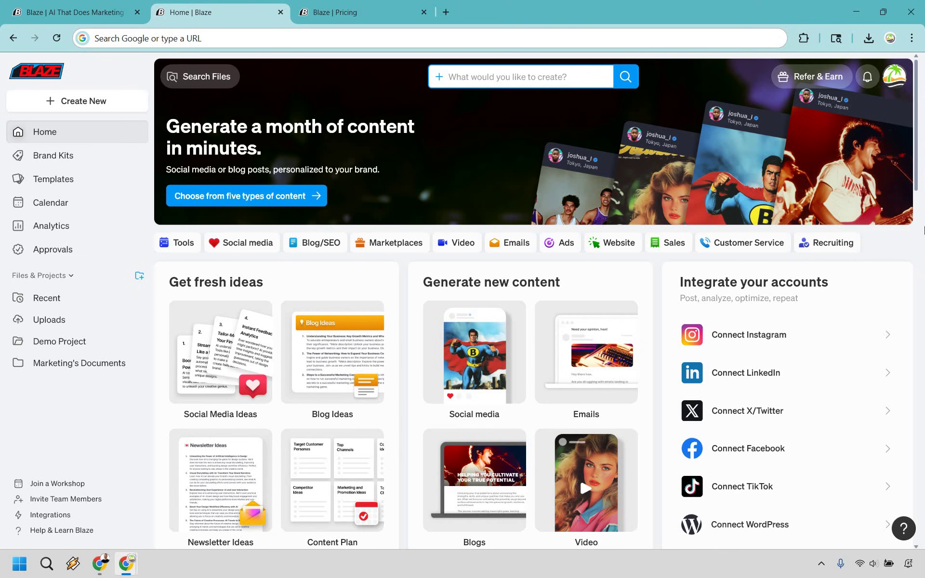
key(ctrl+shift+Tab)
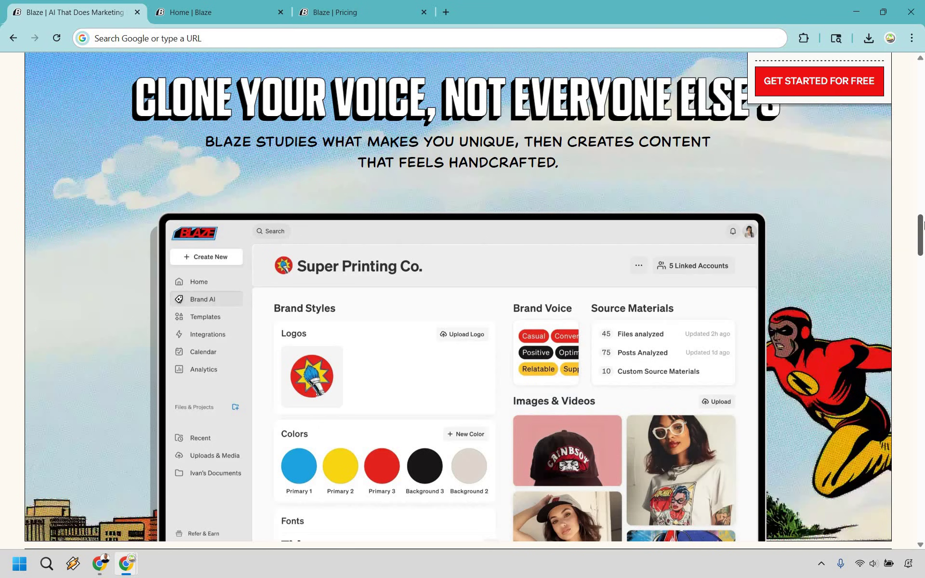
drag(923, 225, 922, 285)
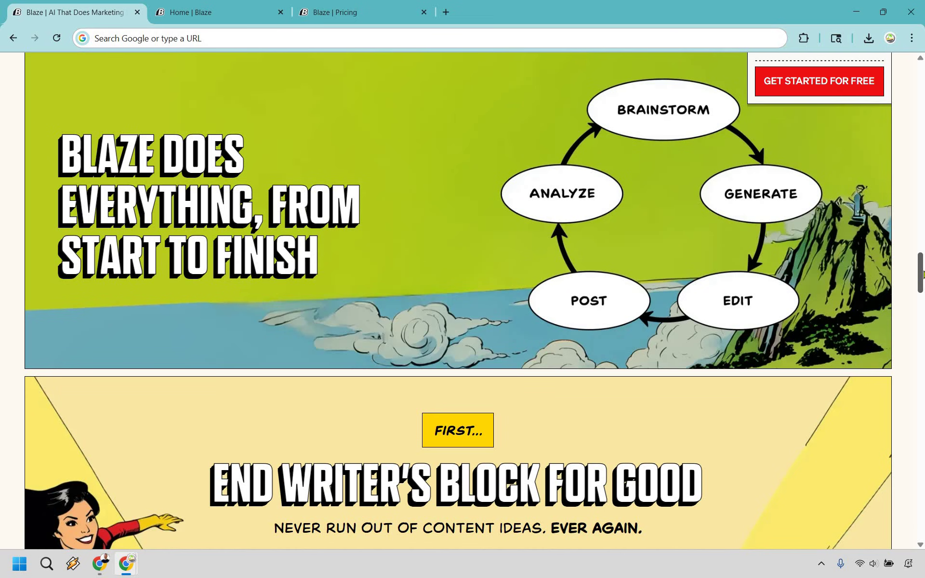
drag(923, 274, 922, 80)
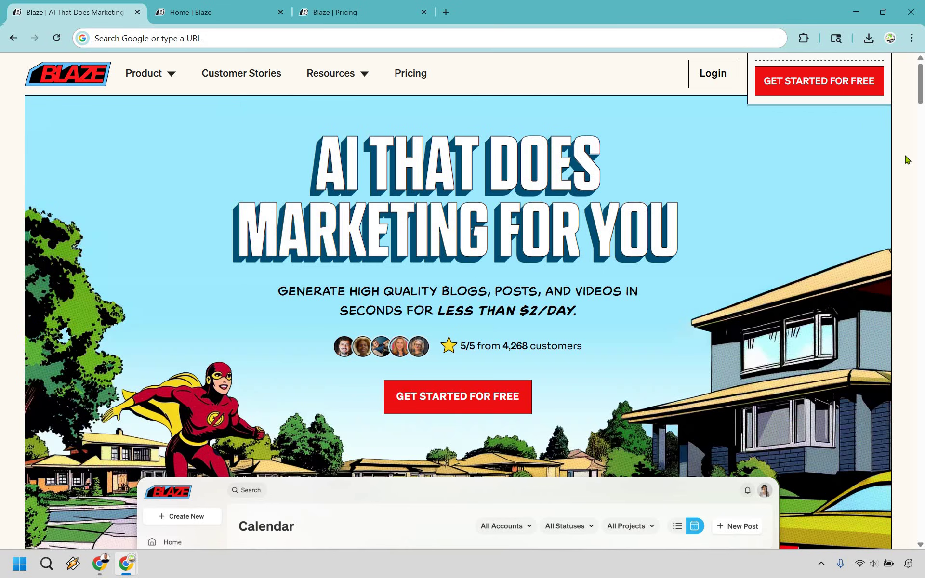